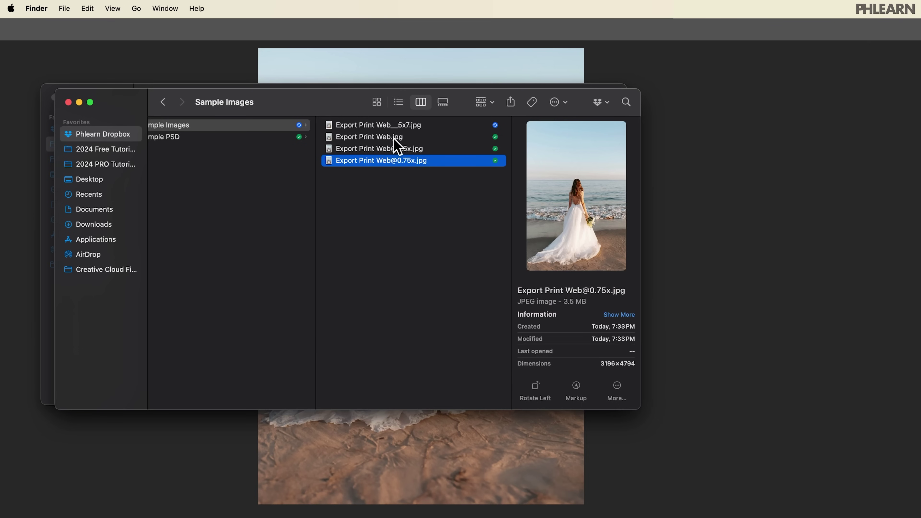
Step: Preview the exported image Export Print Web__5x7.jpg in the Sample Images folder
click(395, 125)
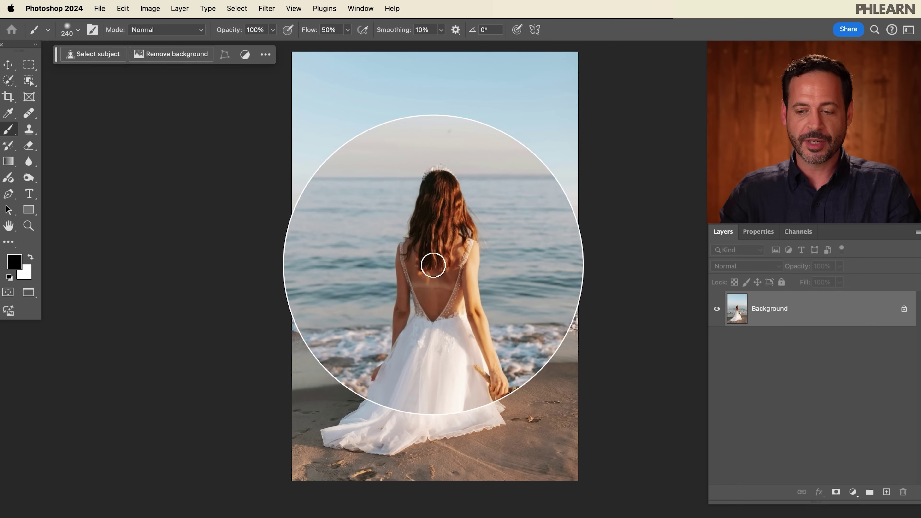
Step: Paint a selection over the footprints and disturbed patches of sand around the dress with the Selection Brush tool
mouse_move(446, 395)
mouse_down()
mouse_move(427, 311)
mouse_move(453, 309)
mouse_move(426, 301)
mouse_up()
key(x)
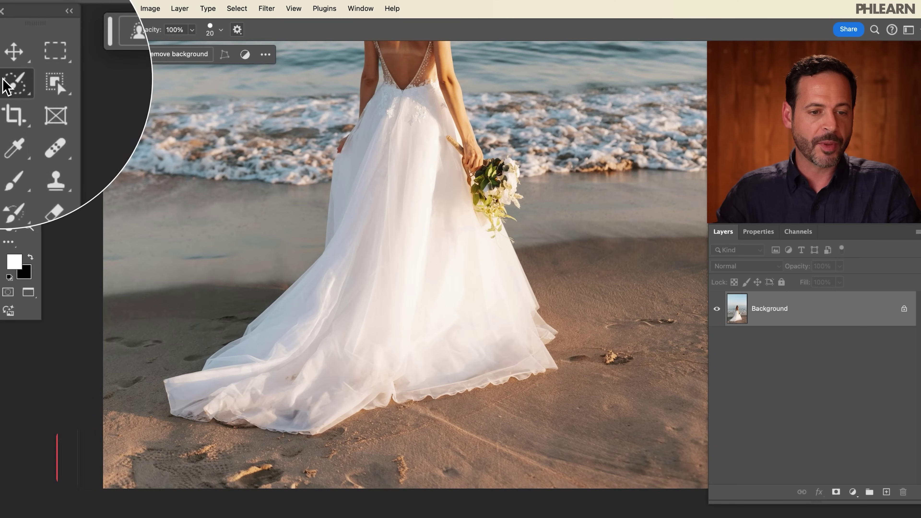
click(8, 80)
click(64, 87)
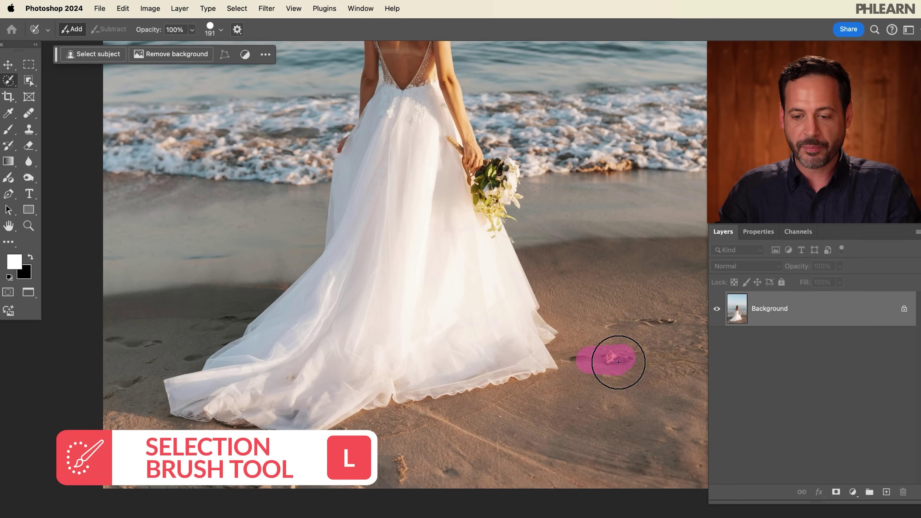
scroll(599, 338, right, 5)
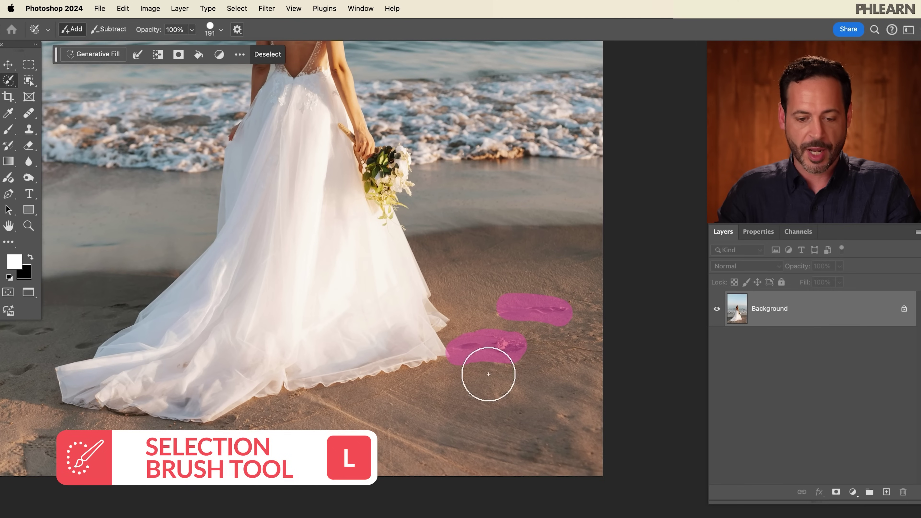
drag(287, 446, 278, 461)
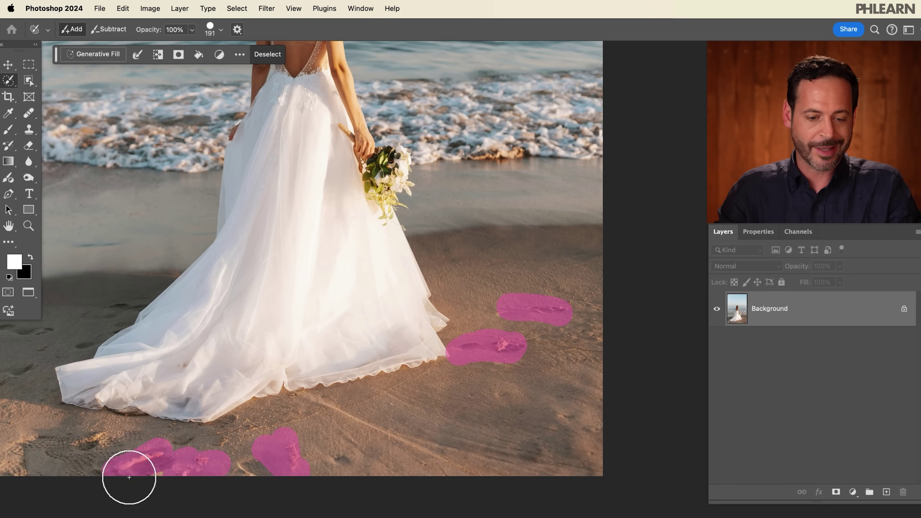
drag(117, 474, 203, 420)
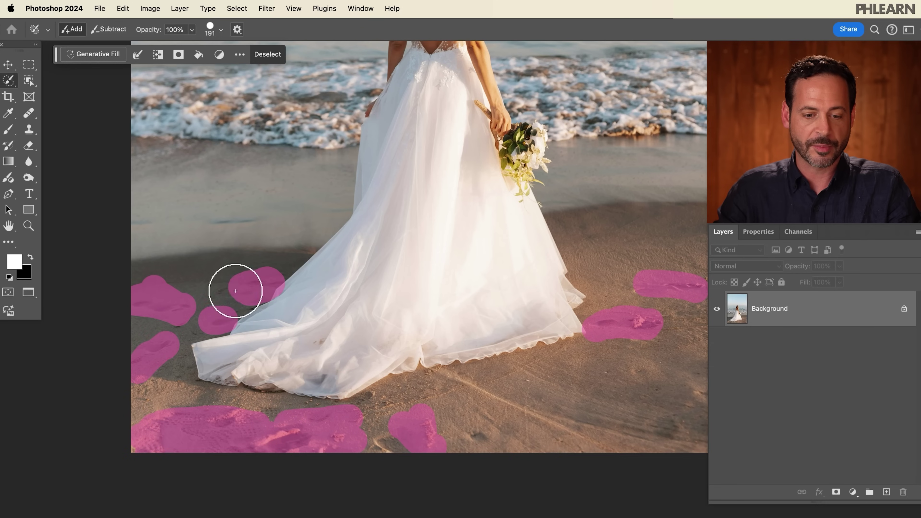
drag(474, 398, 377, 364)
drag(360, 401, 378, 406)
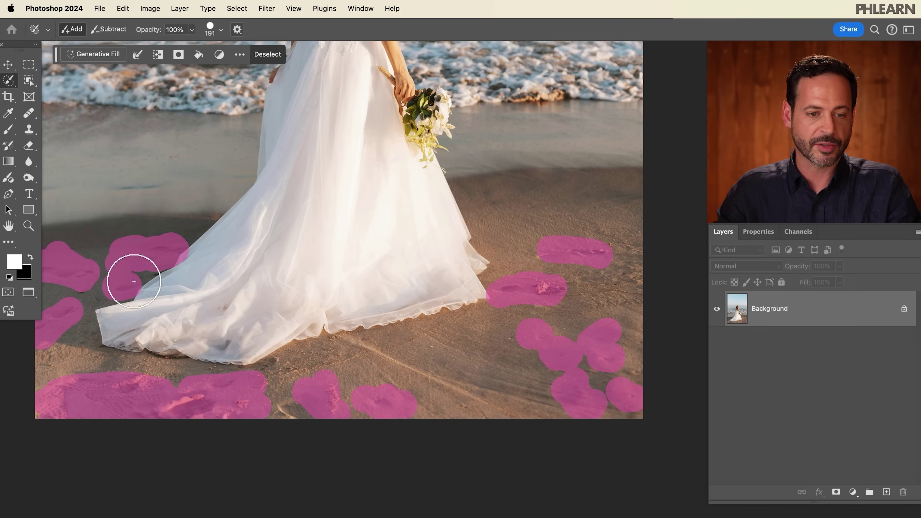
Step: Remove the selected footprints using Generative Fill with an empty prompt and choose the second variation
click(98, 54)
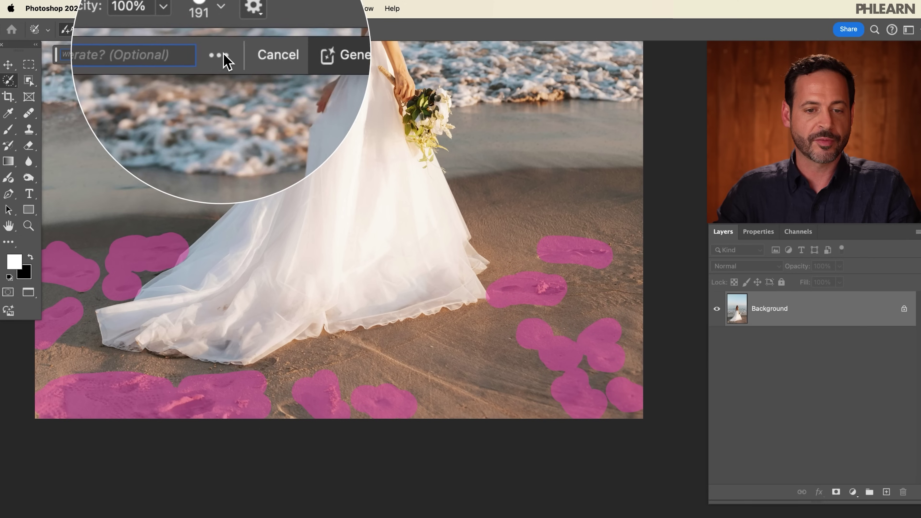
click(279, 54)
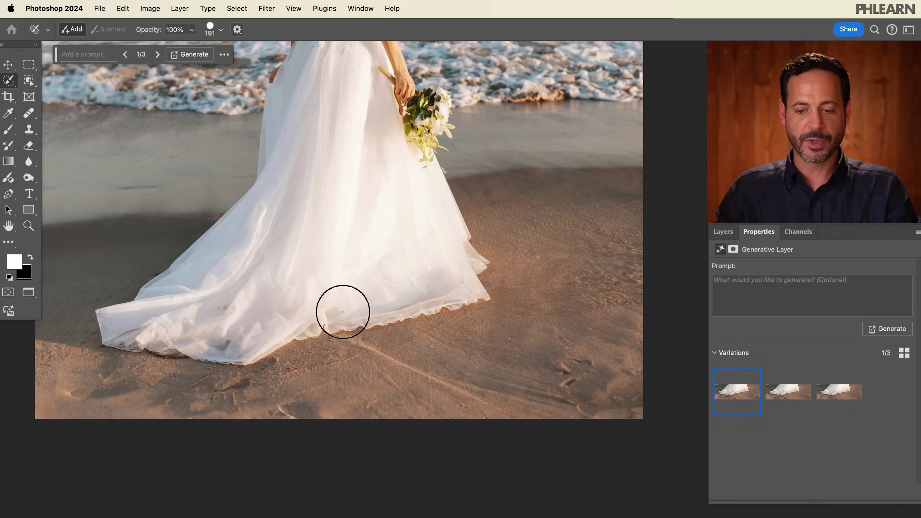
click(788, 393)
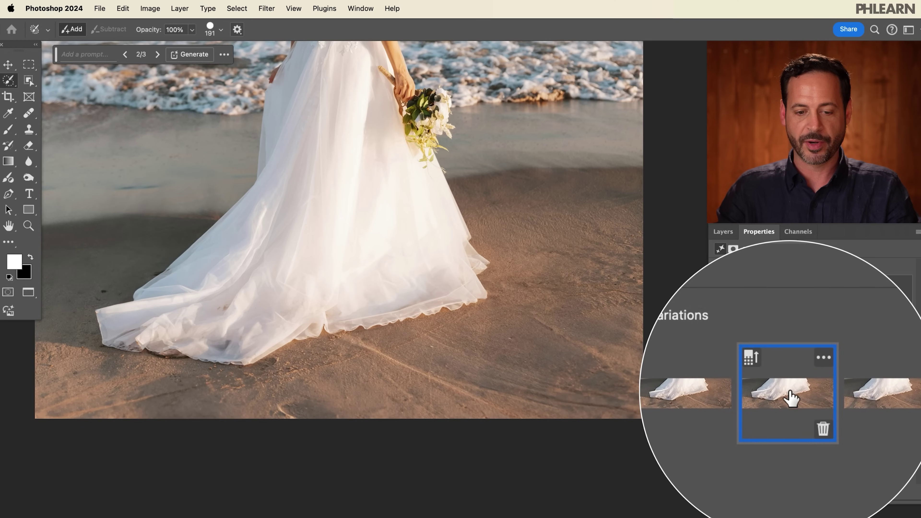
Step: Brush a selection over the lower hem of the dress and the sand in front of it, down to the image's lower edge
mouse_move(521, 326)
mouse_down()
mouse_move(494, 319)
mouse_move(513, 309)
mouse_up()
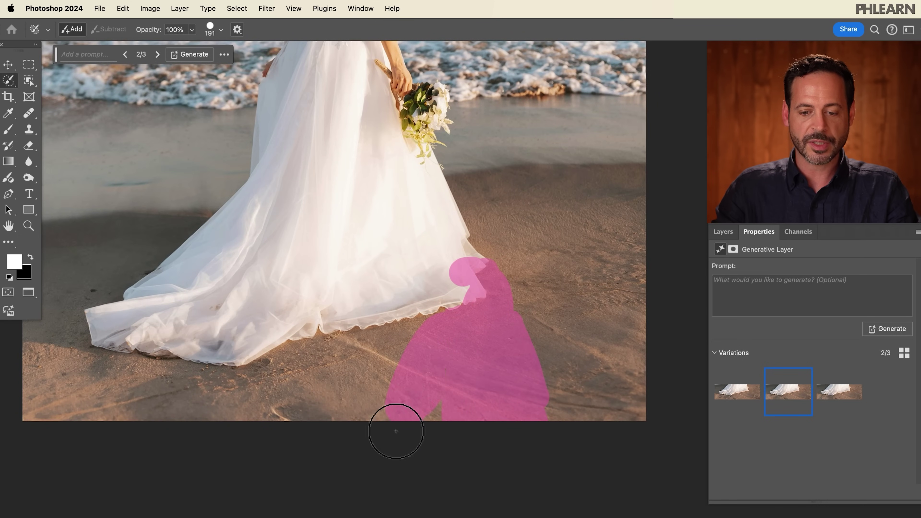
drag(425, 358, 464, 385)
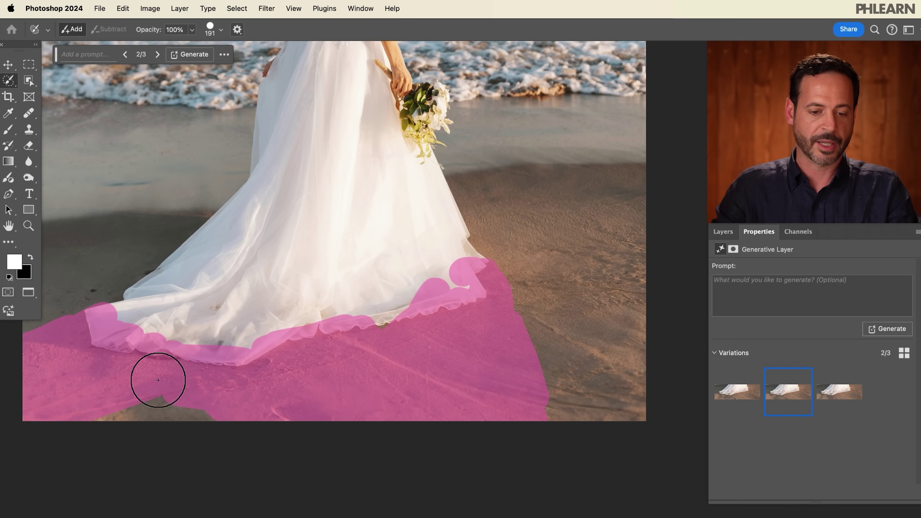
drag(110, 435, 292, 387)
scroll(370, 350, left, 3)
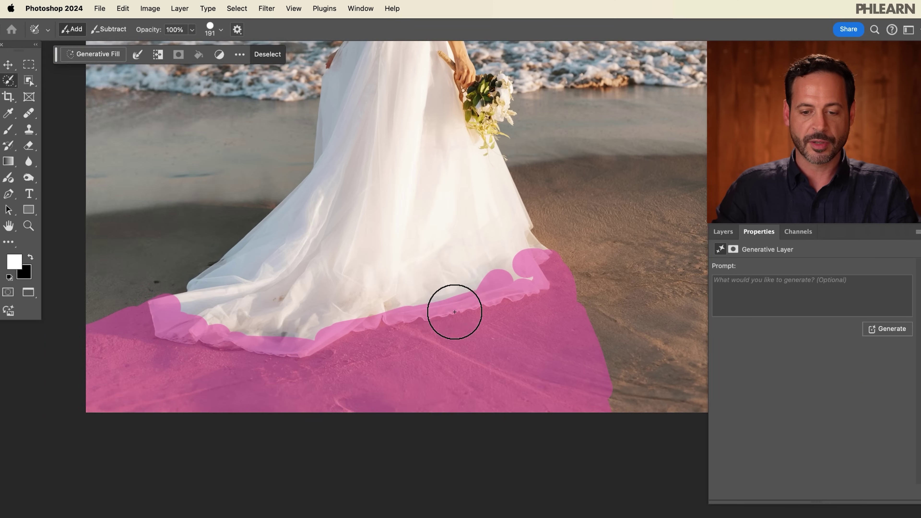
Step: Extend the dress train using Generative Fill with the prompt "wedding dress", compare the variations and keep the second one
click(98, 55)
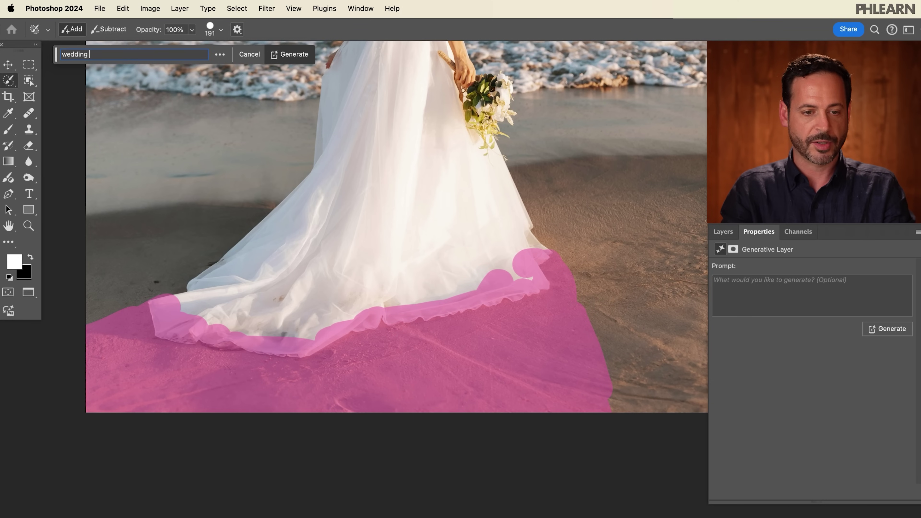
key(Return)
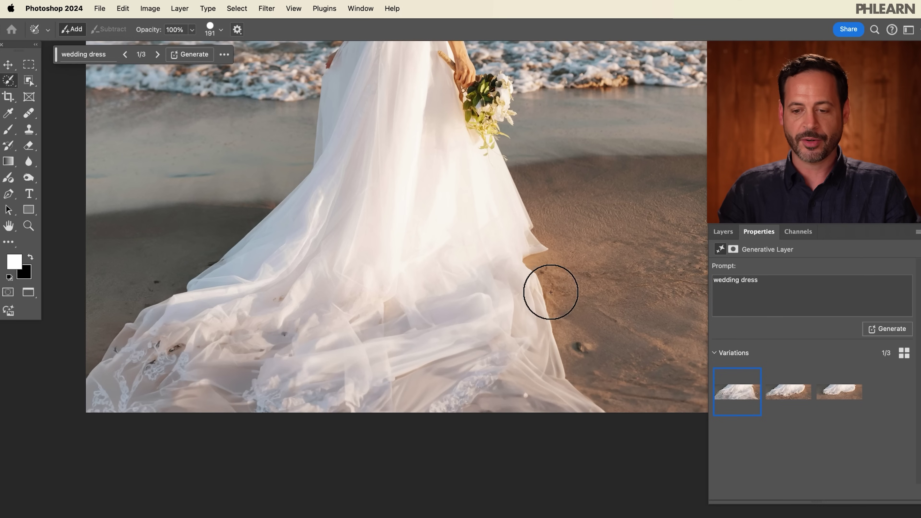
click(785, 395)
click(849, 402)
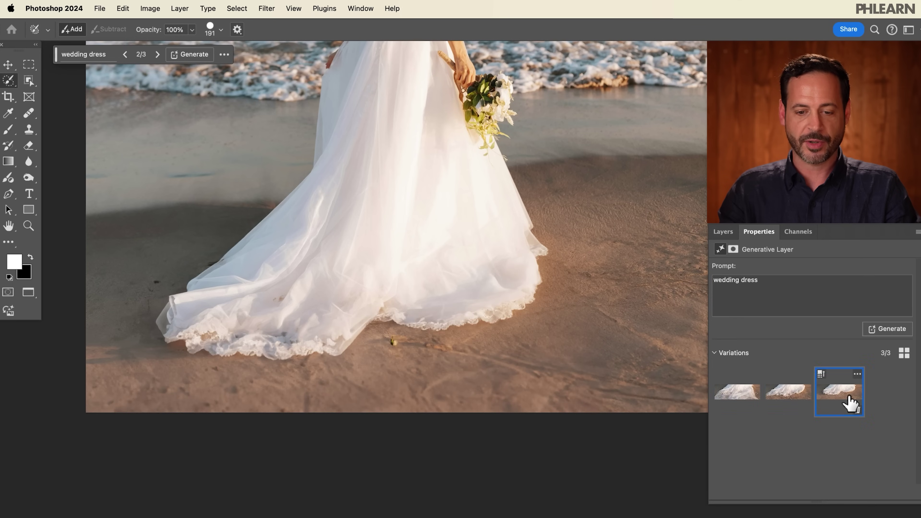
click(734, 392)
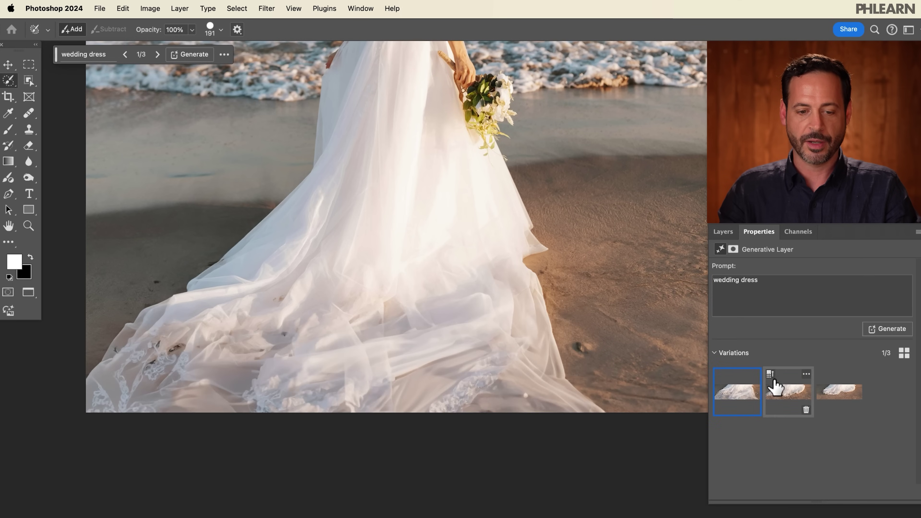
click(787, 392)
key(super+0)
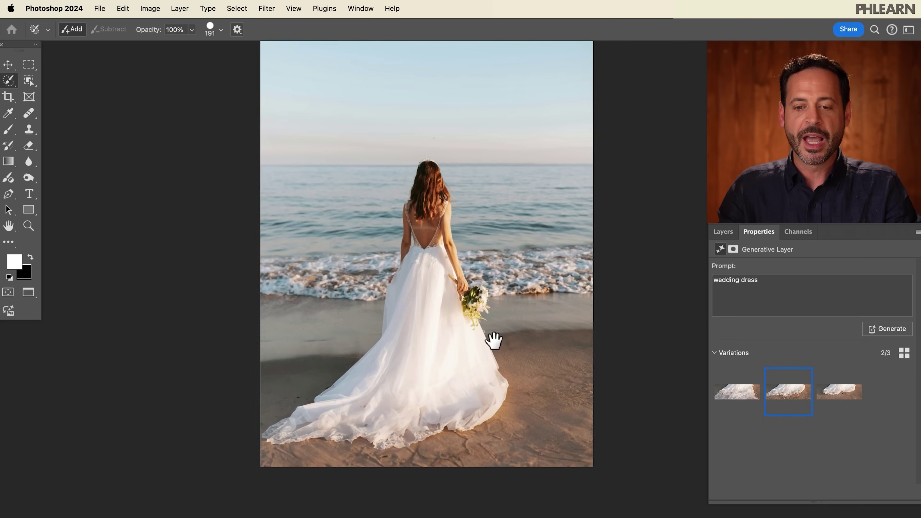
click(723, 234)
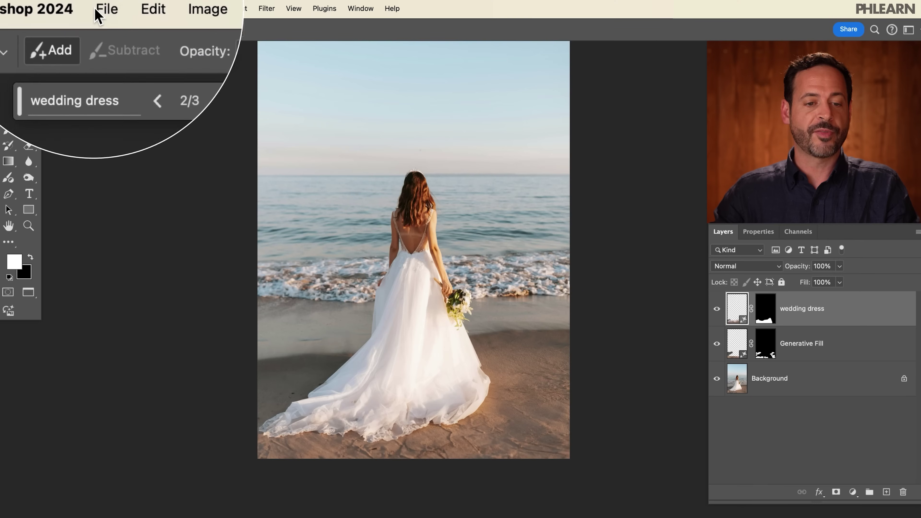
Step: Start an Export As of the document and set the file format to JPG
click(98, 8)
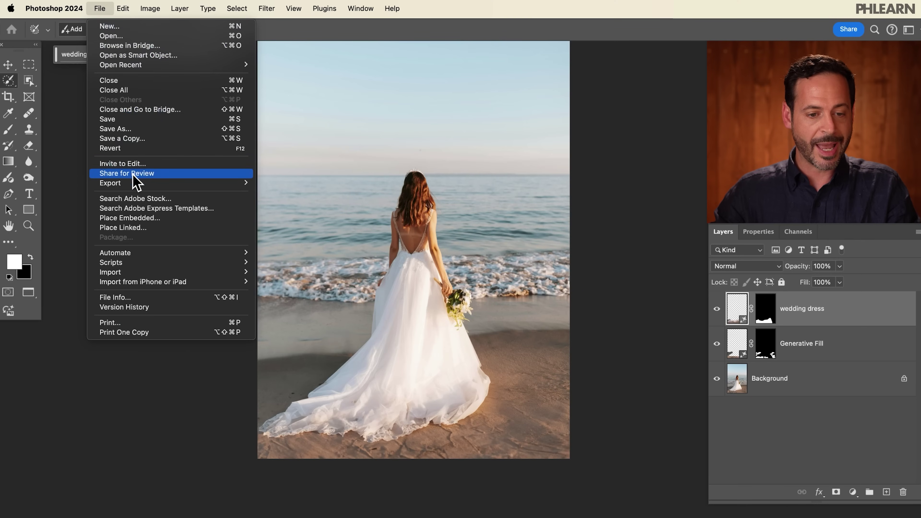
mouse_move(134, 183)
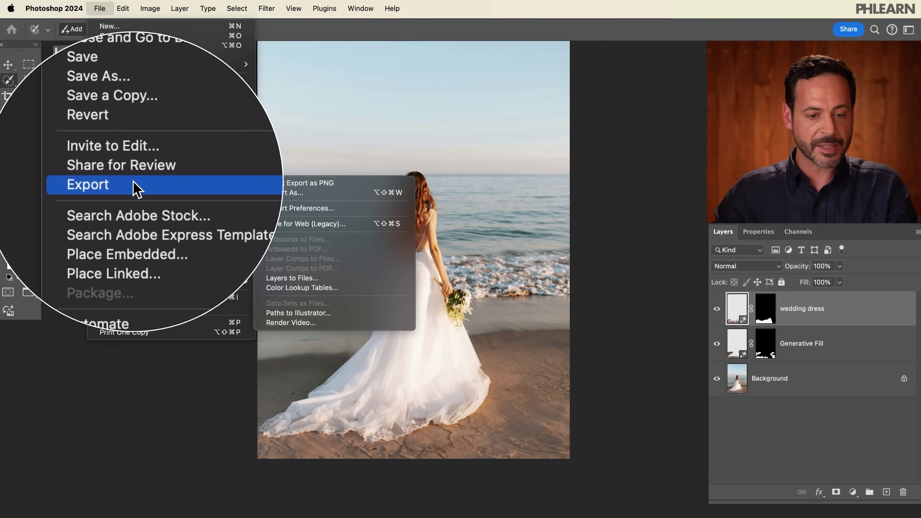
click(306, 196)
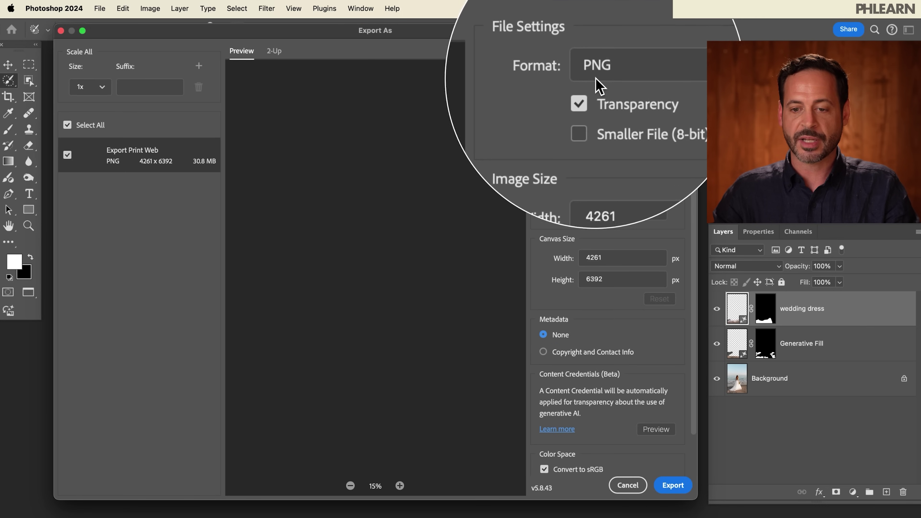
click(604, 76)
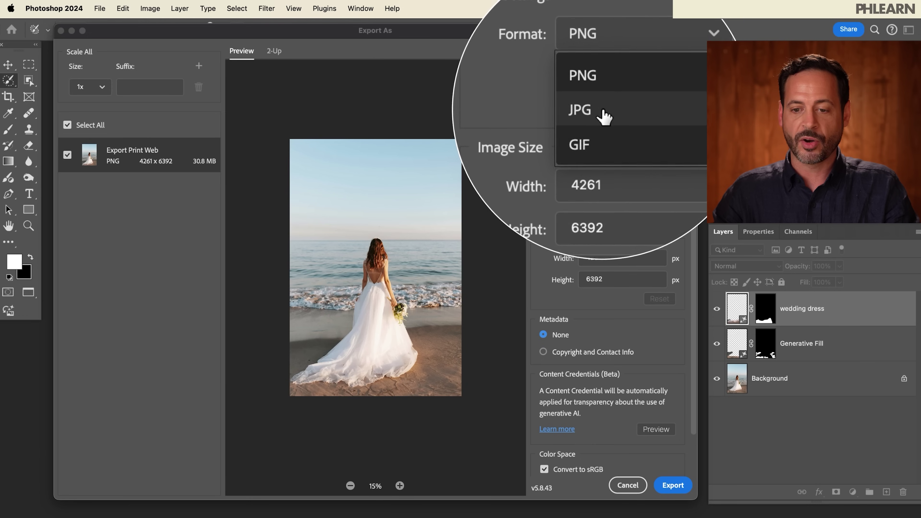
click(603, 114)
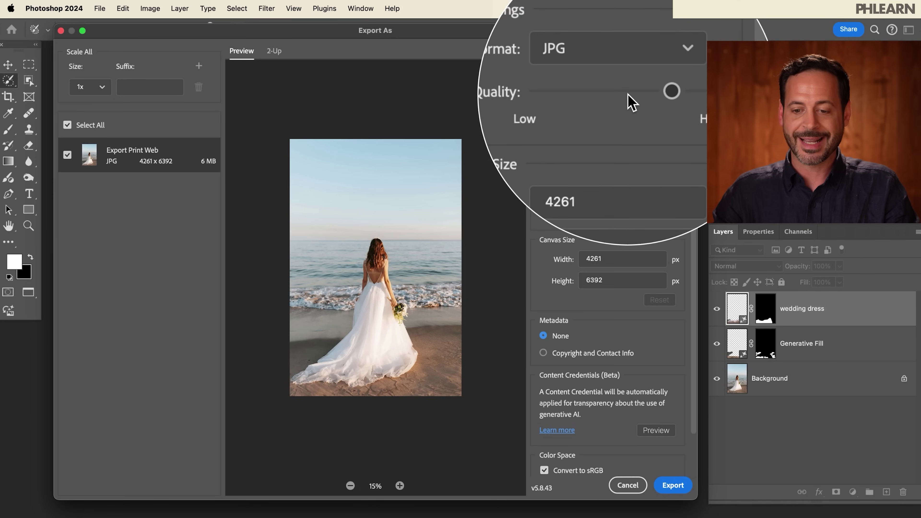
Step: Set up three export sizes of 0.5x, 1x and 0.75x, with the suffixes @0.5x and @0.75x for the reduced ones
drag(697, 157, 698, 214)
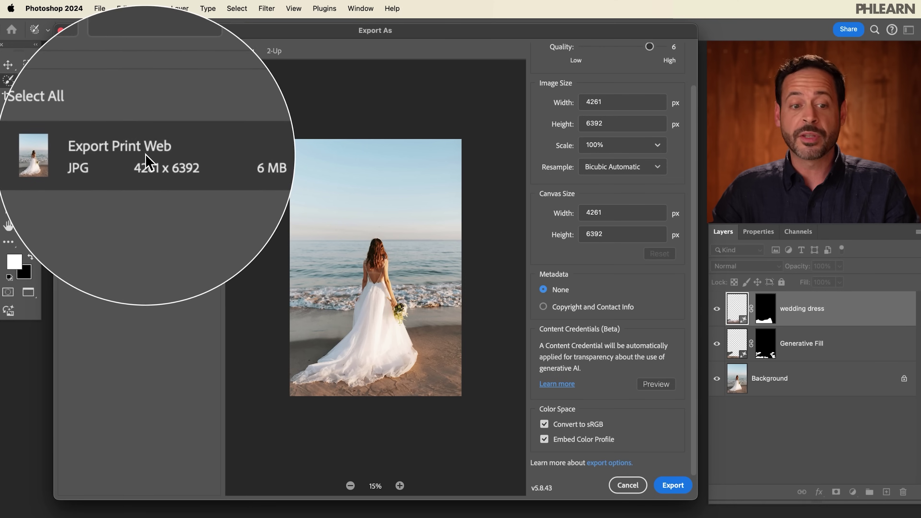
click(103, 93)
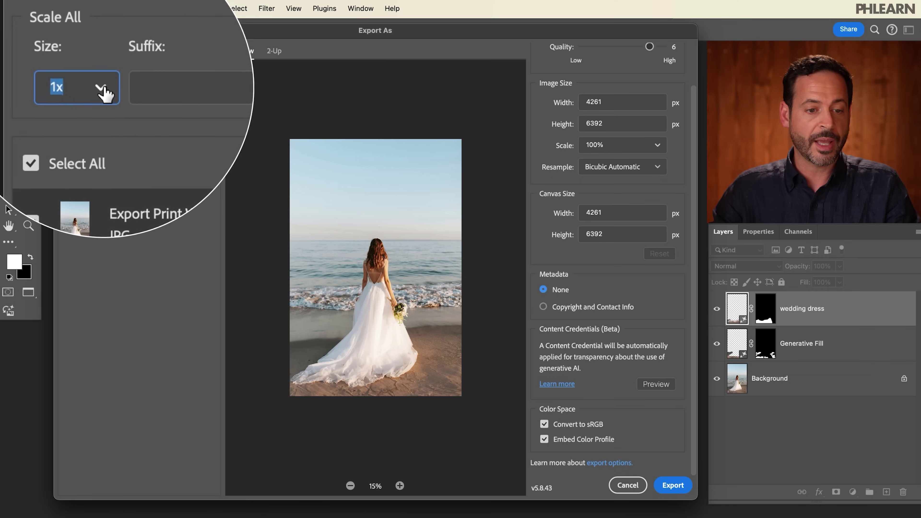
click(103, 92)
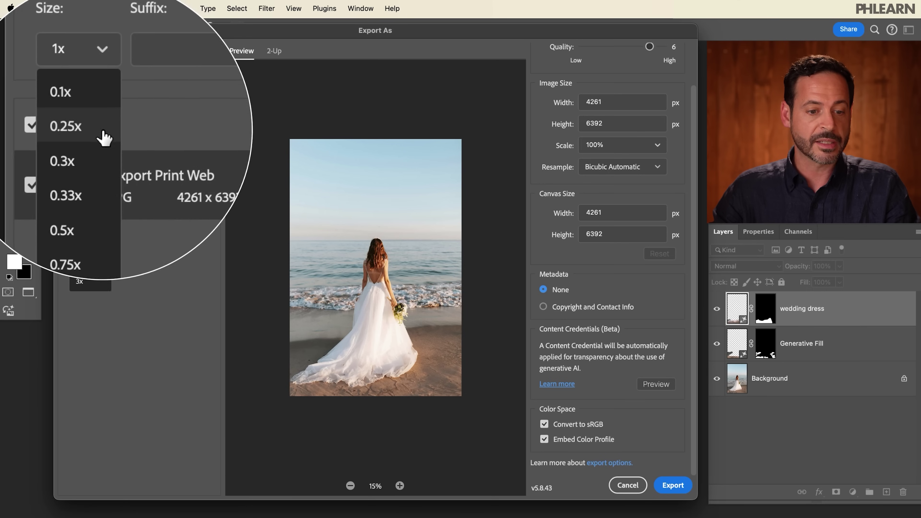
click(99, 177)
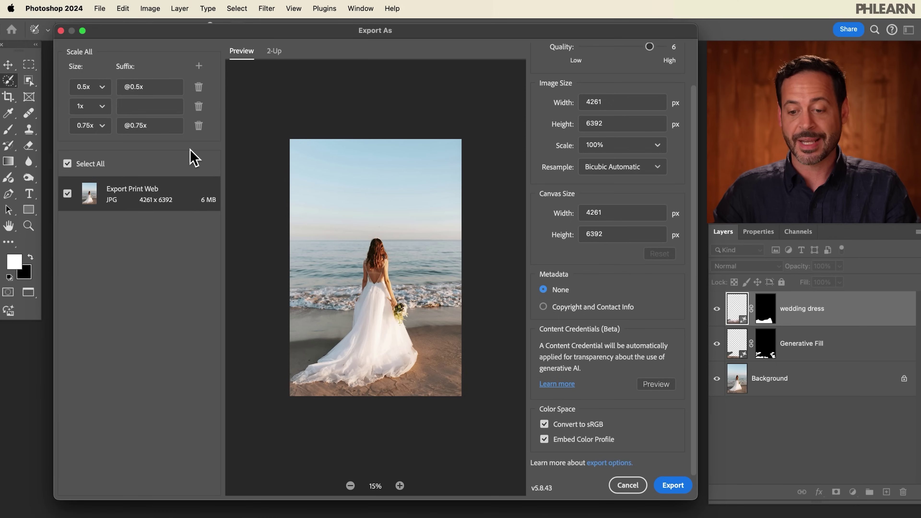
Step: Export the JPGs to Download > Sample Images inside the 2024 Free Tutorials folder "07.23.24 How to Export Images for Print & Web"
click(673, 485)
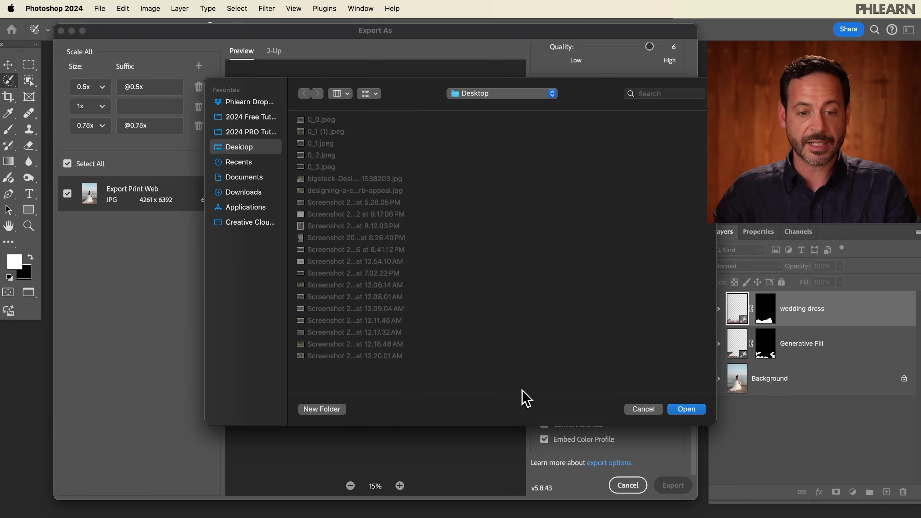
click(251, 117)
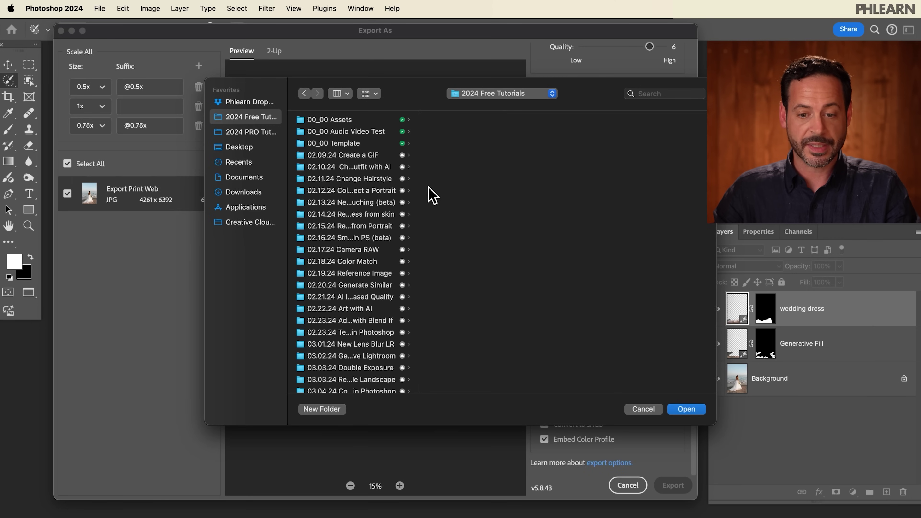
scroll(386, 202, down, 15)
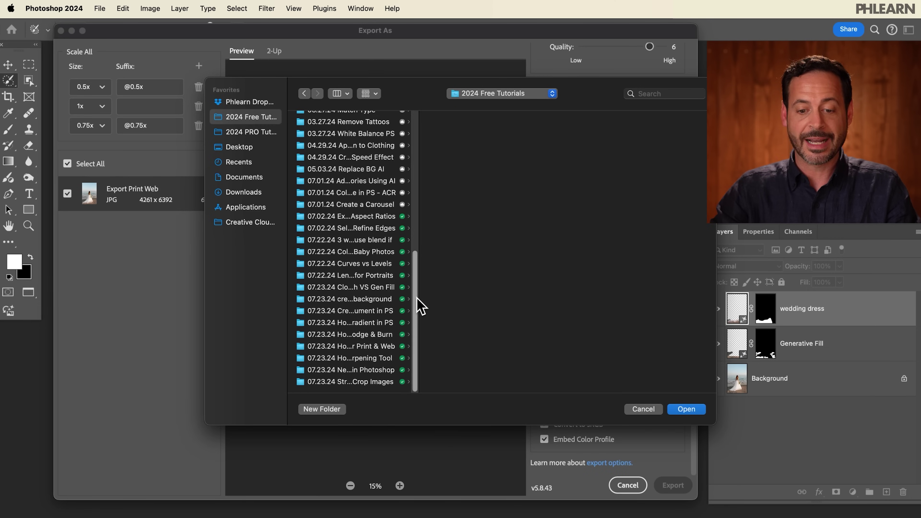
drag(417, 297, 490, 291)
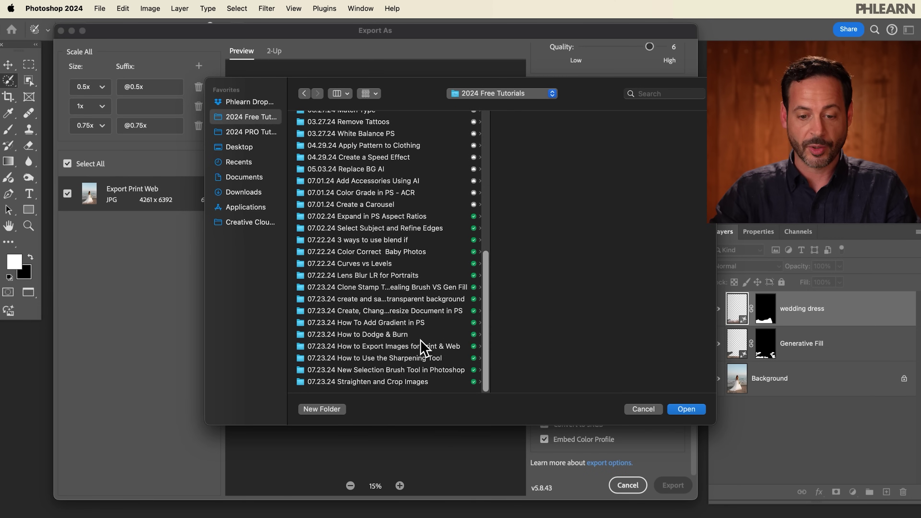
click(413, 347)
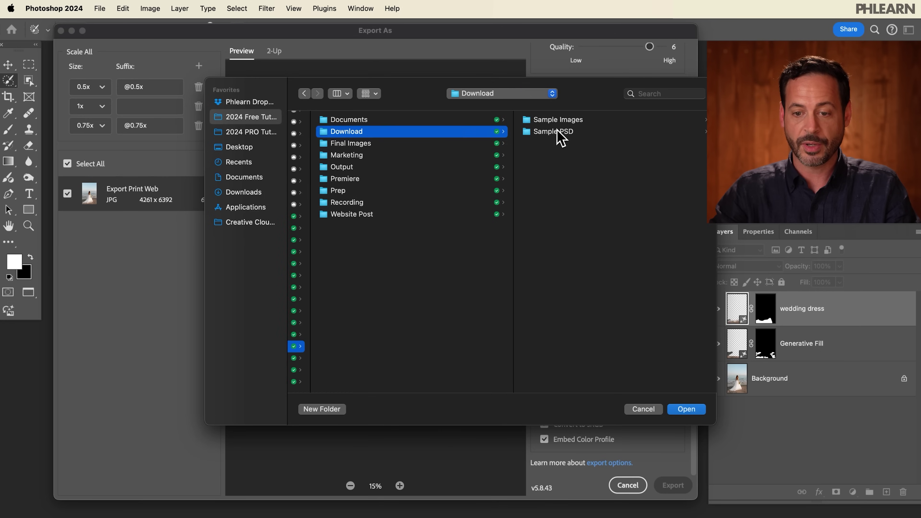
click(558, 121)
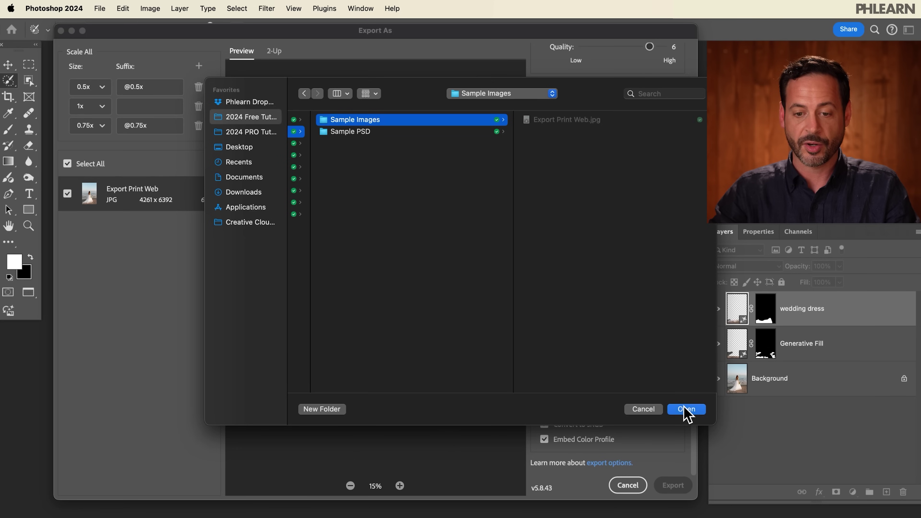
click(686, 409)
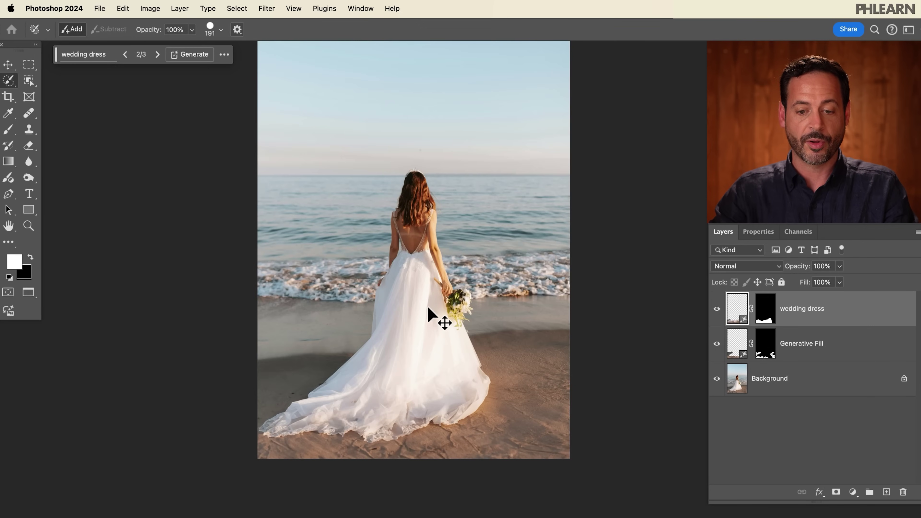
Step: Switch to Finder and inspect the exported JPGs in the Sample Images folder
key(super+Tab)
click(531, 305)
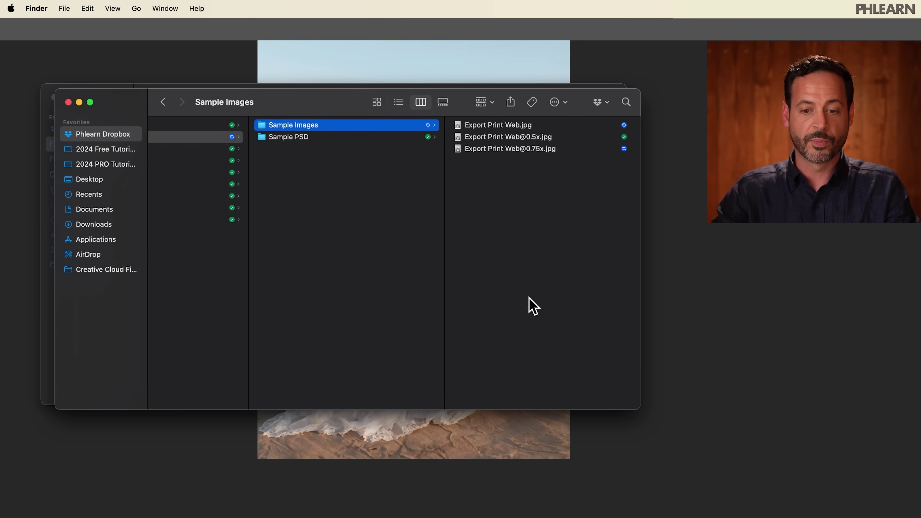
click(506, 125)
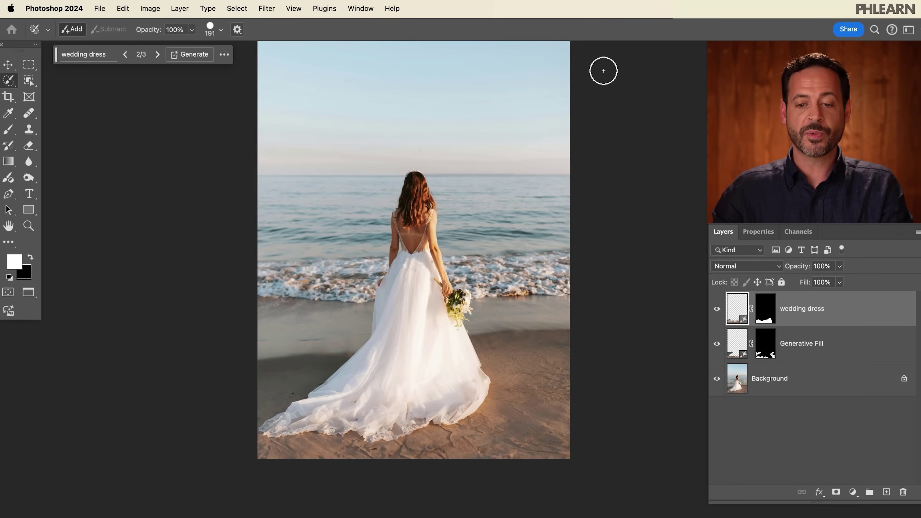
Step: Return to Photoshop and start a crop of the bride photo with the 4 : 5 (8 : 10) ratio
drag(450, 270, 472, 303)
alt+click(460, 298)
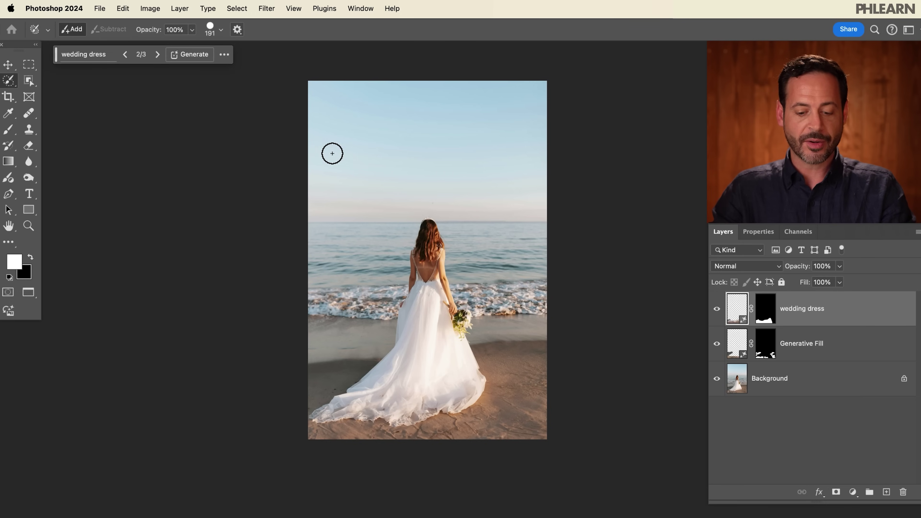
key(c)
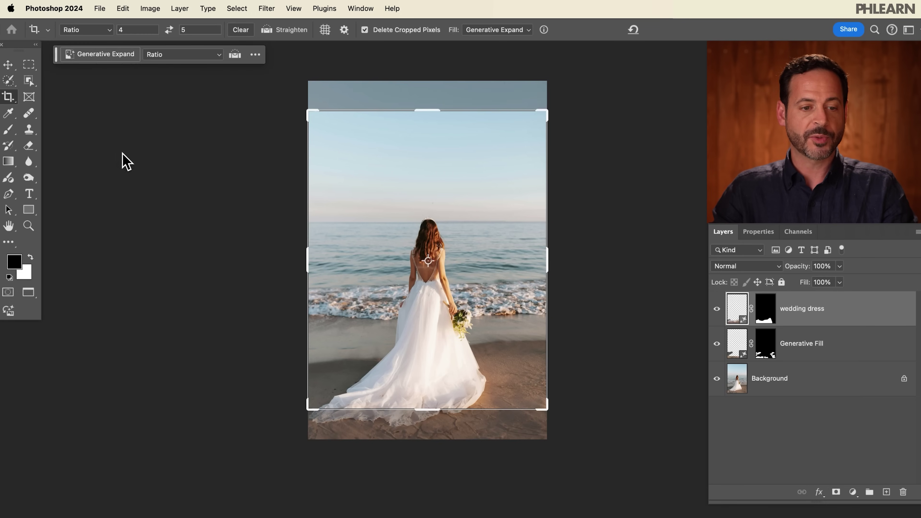
right_click(8, 97)
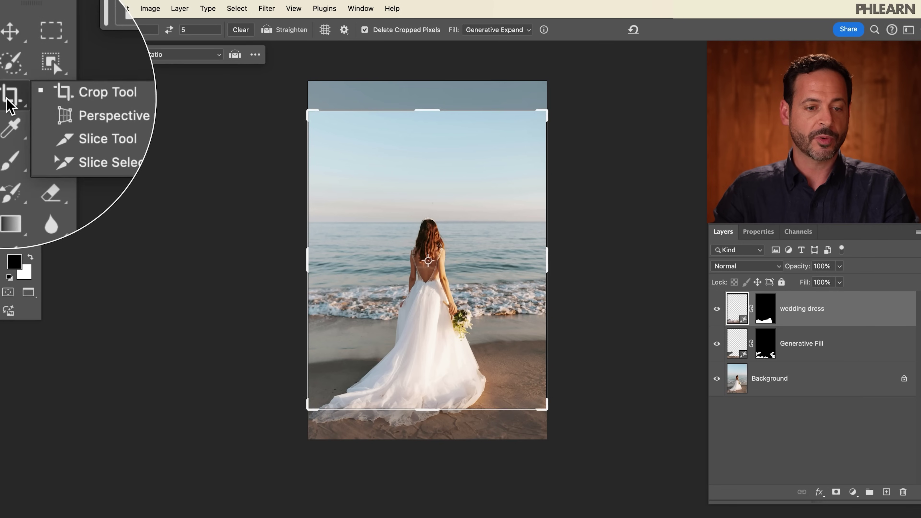
click(61, 97)
click(86, 30)
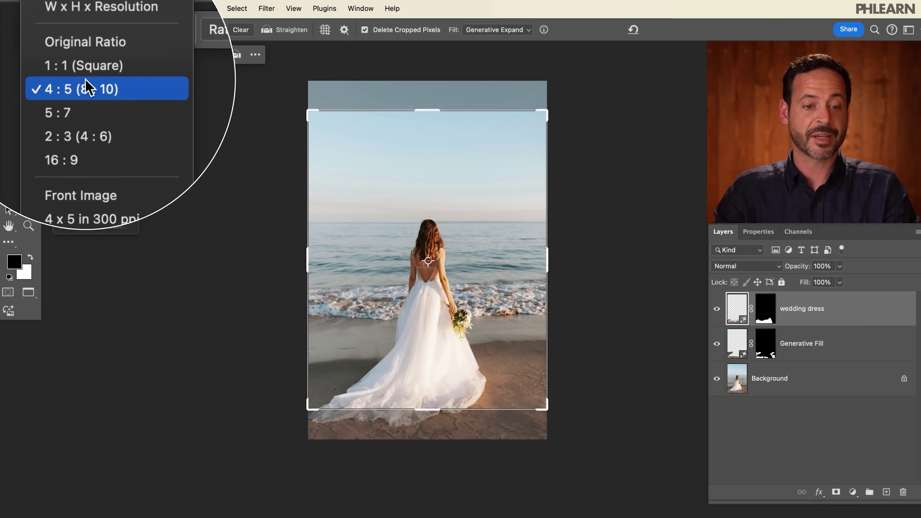
click(105, 92)
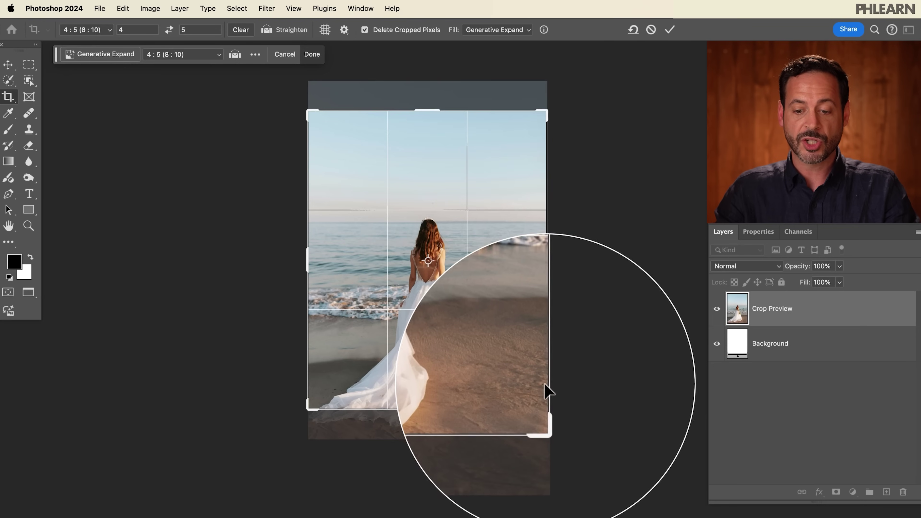
Step: Position the crop frame past the photo's lower edge, turn off Delete Cropped Pixels and apply the crop with Generative Expand as the fill
drag(434, 340, 438, 289)
click(448, 278)
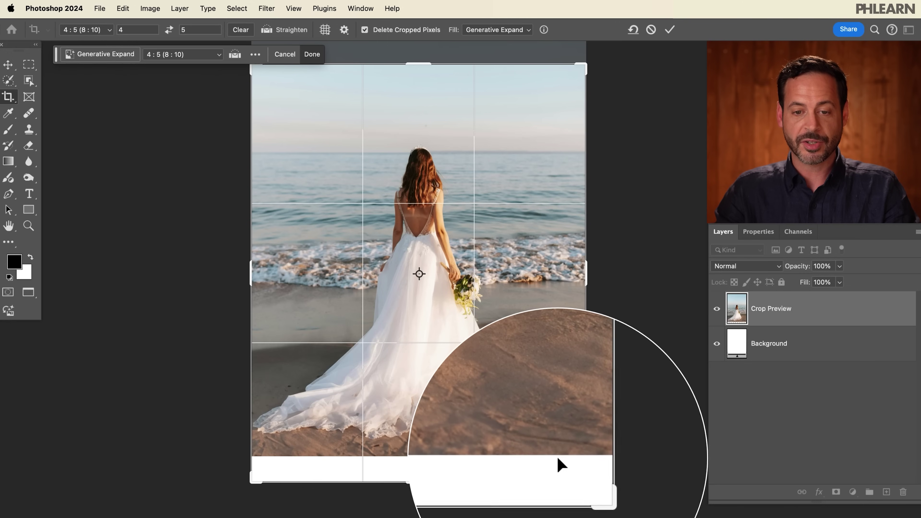
click(374, 31)
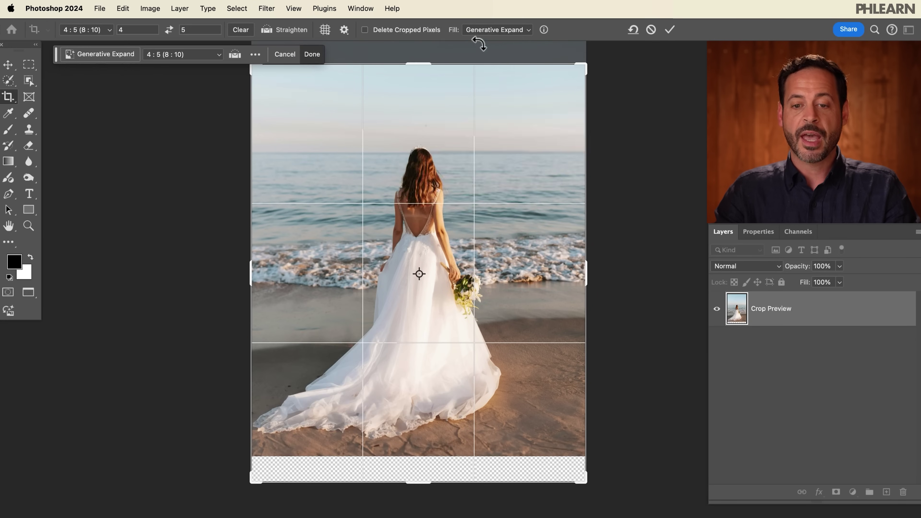
click(494, 31)
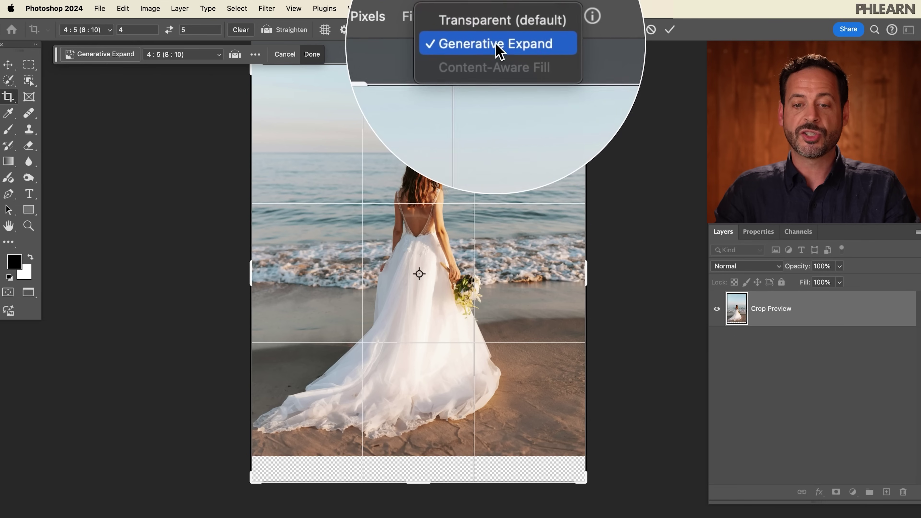
click(496, 43)
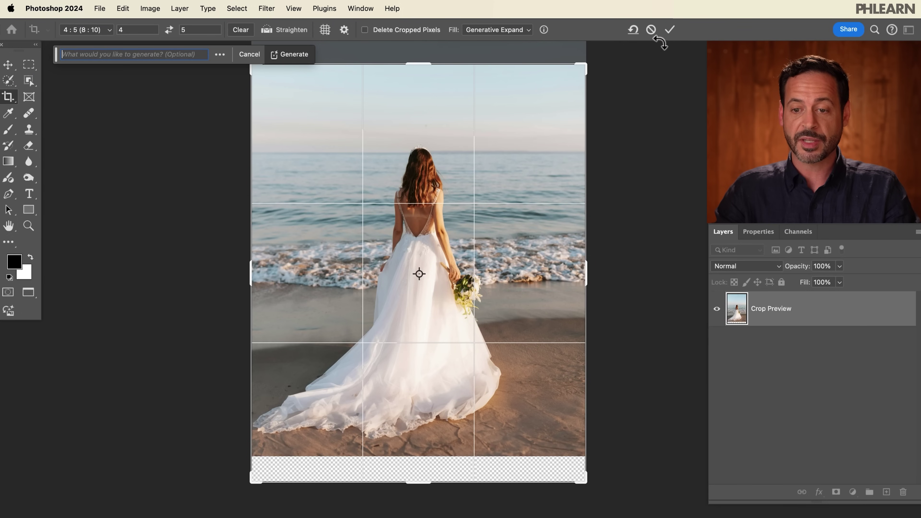
click(670, 29)
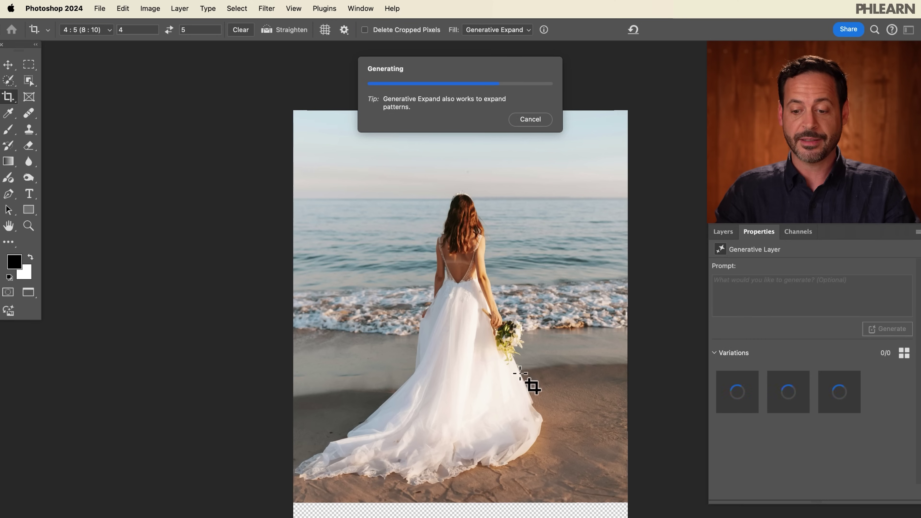
drag(500, 397, 456, 399)
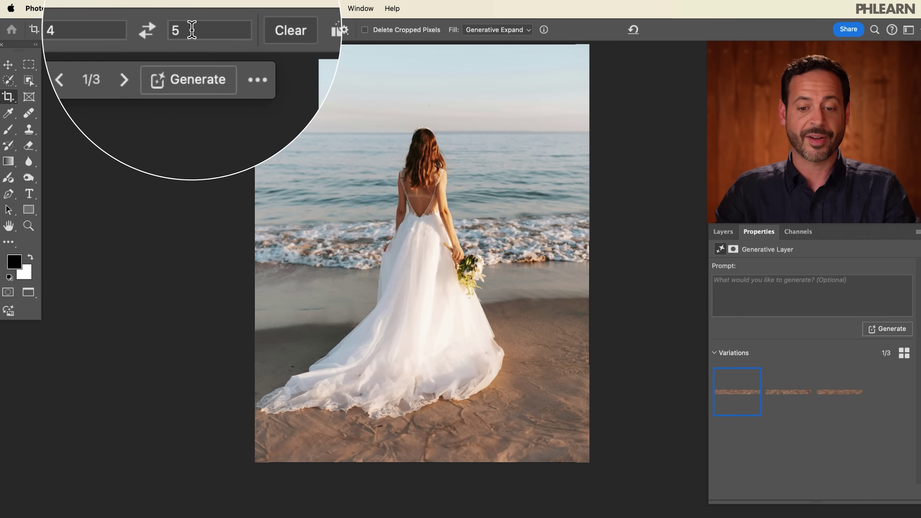
Step: Crop at a 5 : 7 ratio with the frame extended beyond the photo's sides and lower edge, filling the gaps with Generative Expand
click(109, 31)
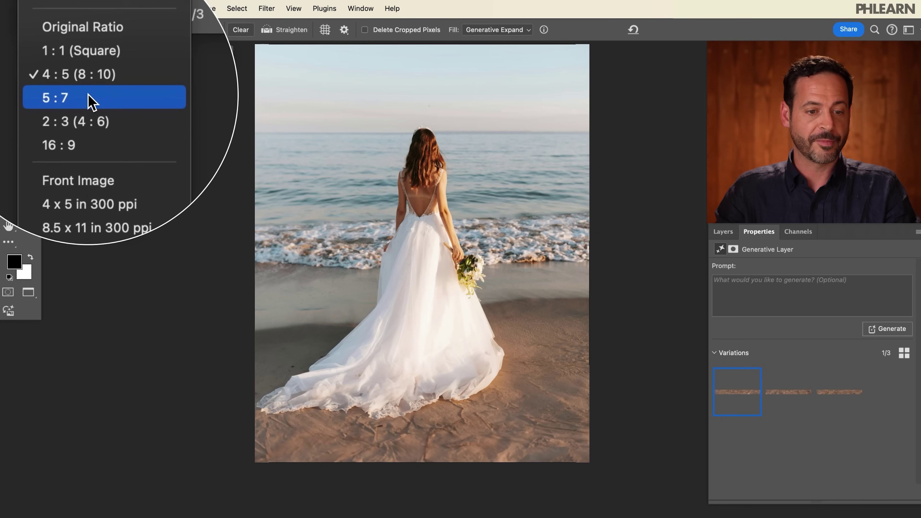
click(92, 100)
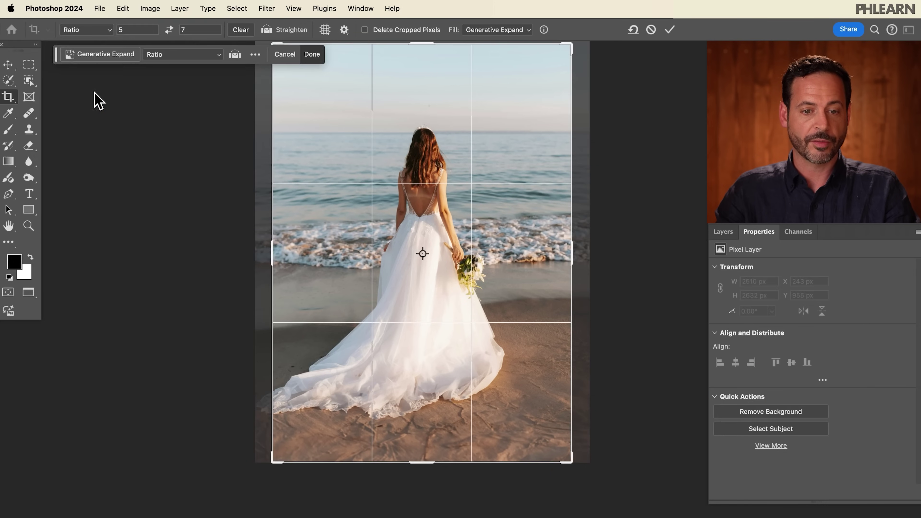
key(super+minus)
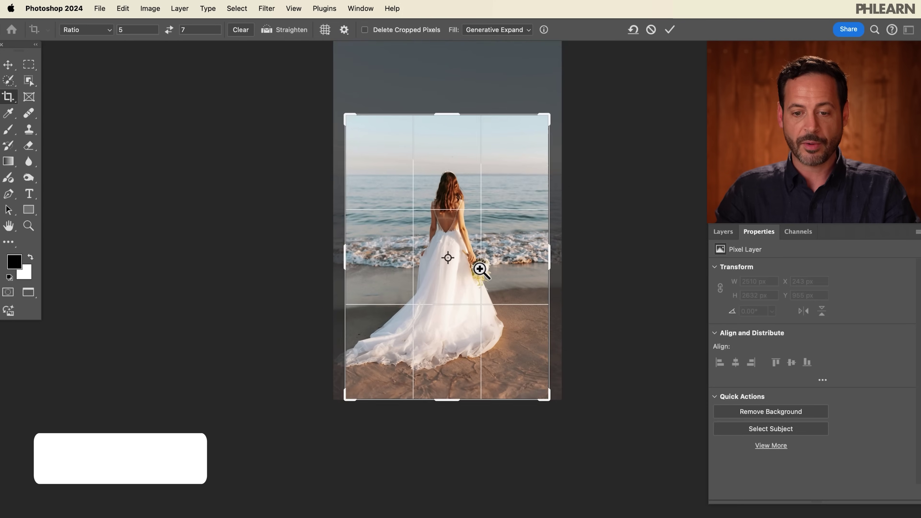
drag(529, 376, 551, 395)
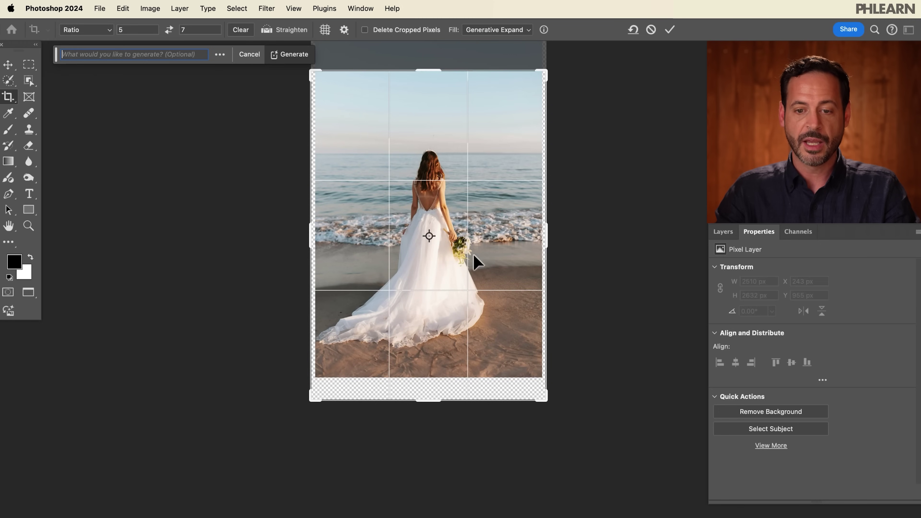
click(669, 30)
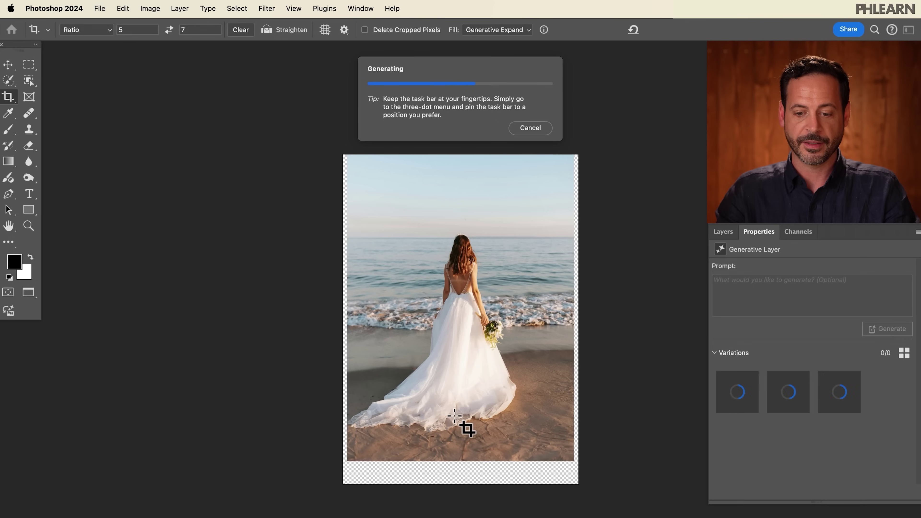
drag(473, 416, 463, 301)
super+click(463, 300)
drag(461, 341, 454, 359)
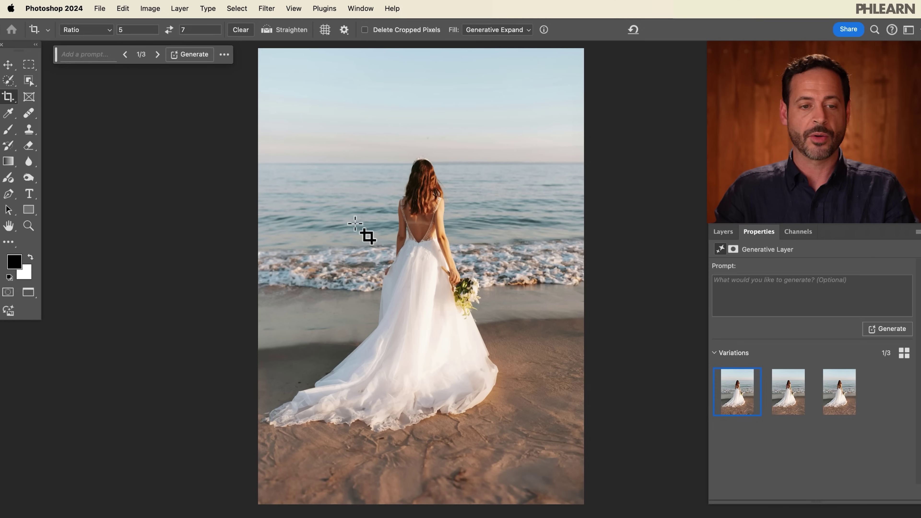
Step: Start an Export As of the 5 : 7 image as JPG with quality 7 and the suffix _5x7
click(101, 10)
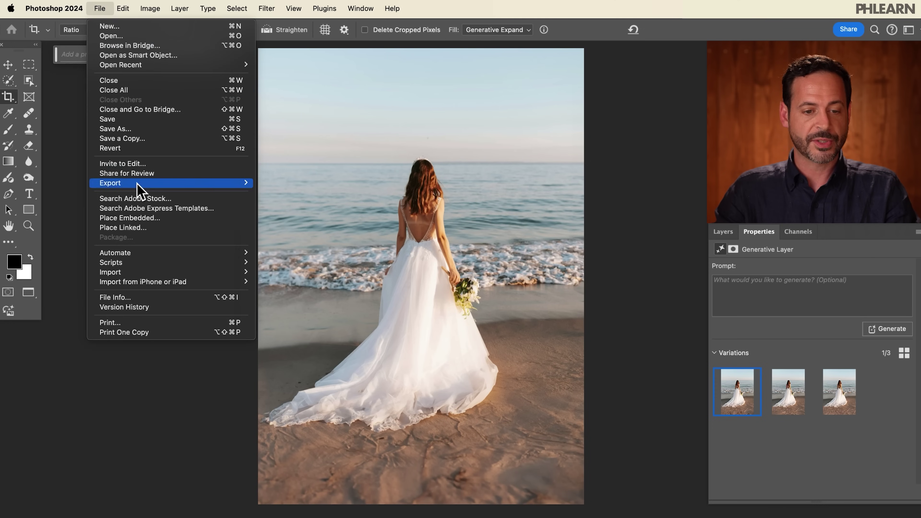
mouse_move(137, 191)
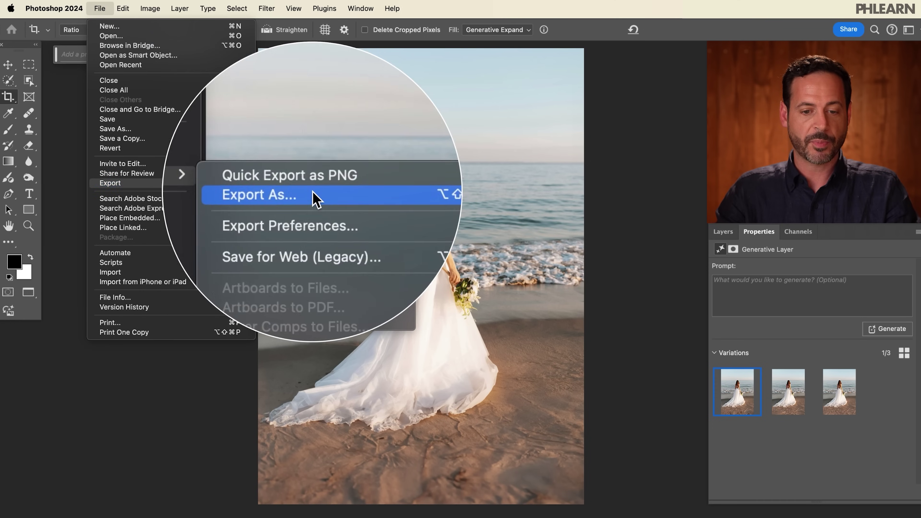
click(287, 192)
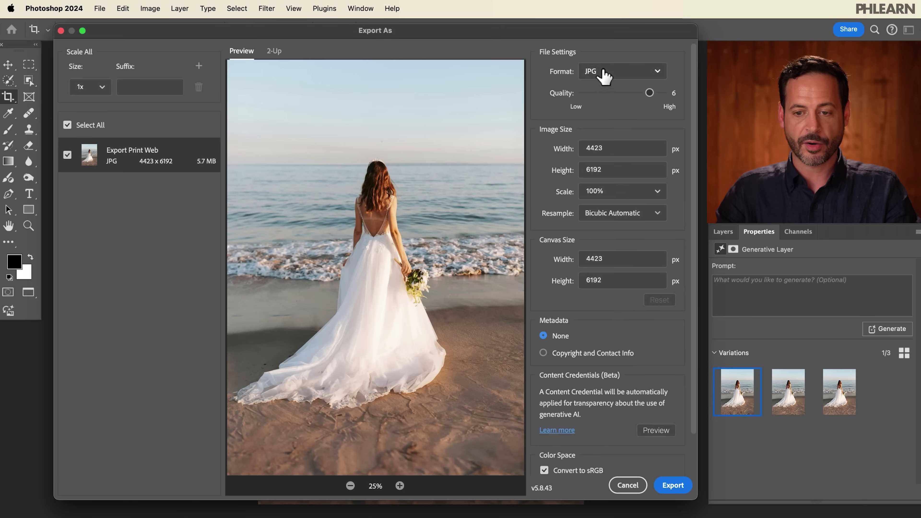
drag(648, 94, 674, 103)
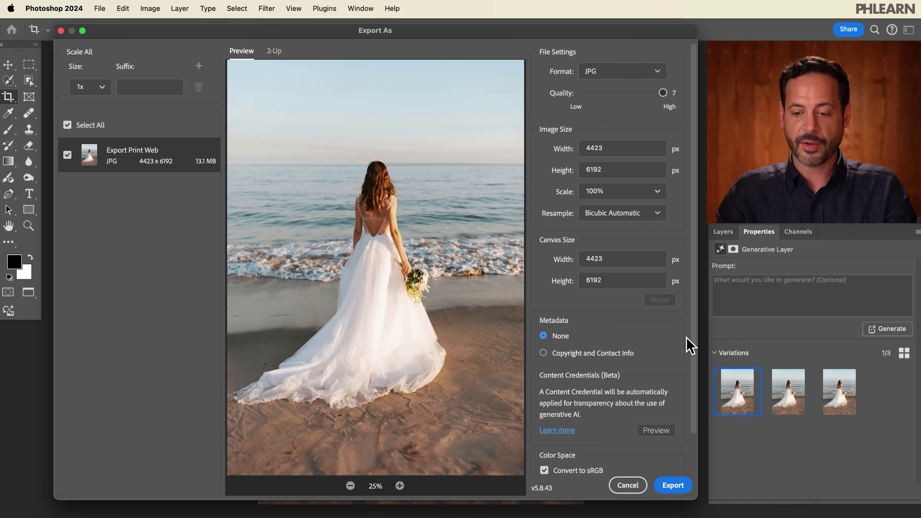
scroll(697, 338, down, 2)
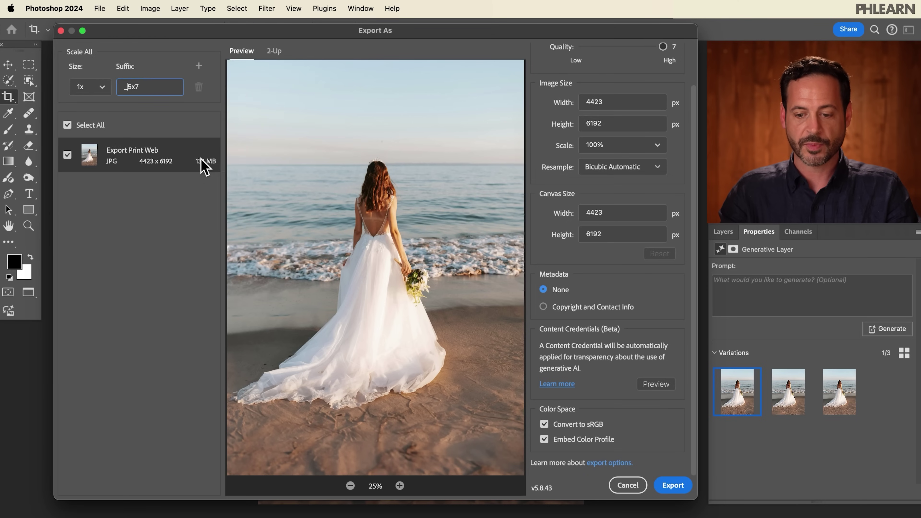
Step: Export the JPG to the Sample Images folder as Export Print Web__5x7.jpg, without replacing the existing file
click(674, 485)
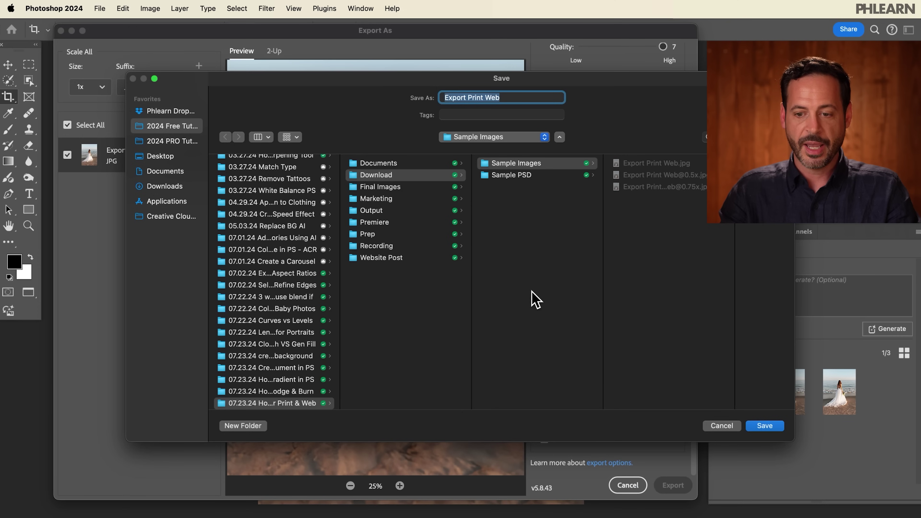
click(762, 425)
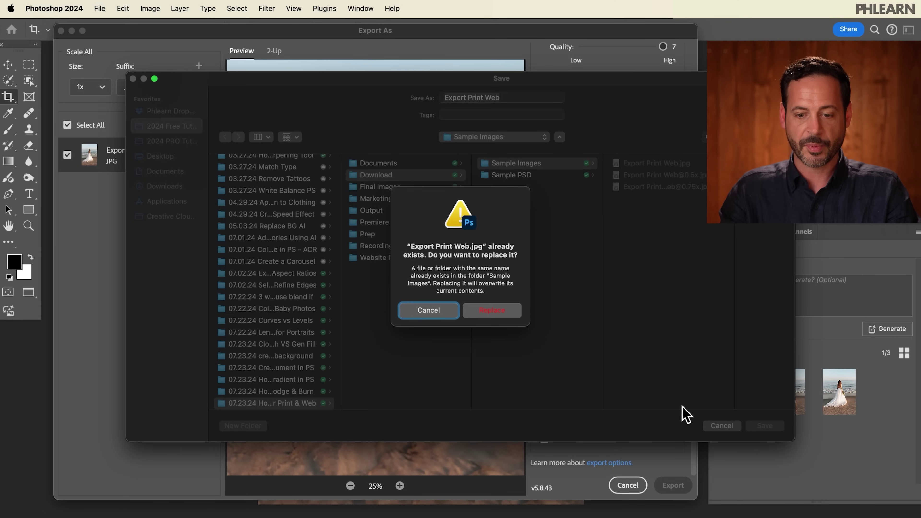
click(431, 310)
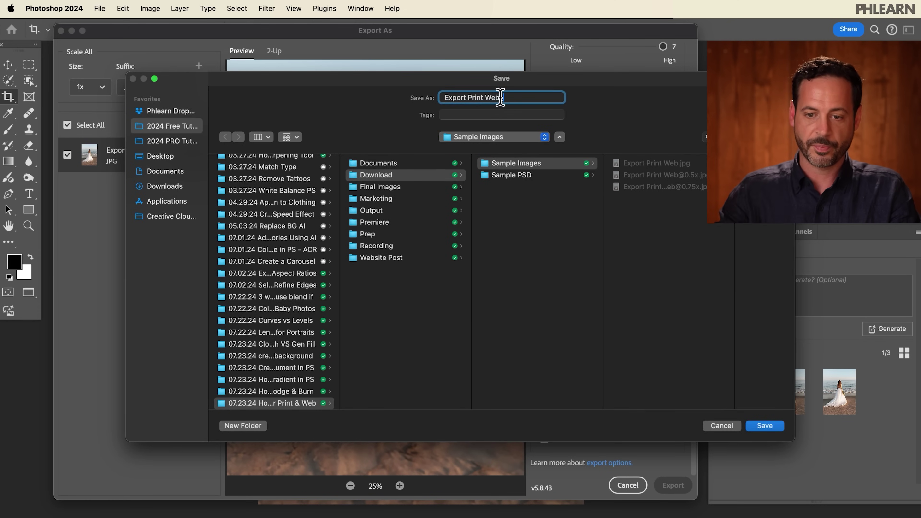
click(764, 426)
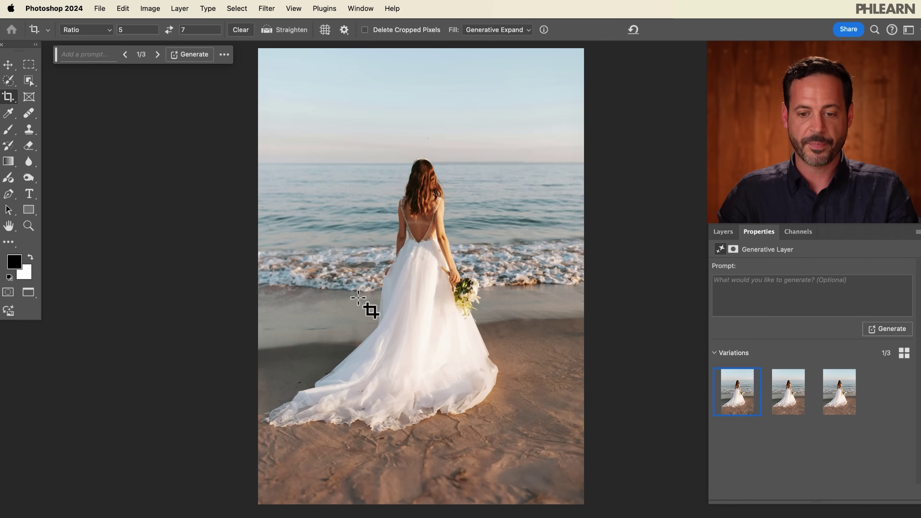
Step: Switch to Finder, check the dimensions of the exported 5x7 JPG and return to Photoshop
key(super+Tab)
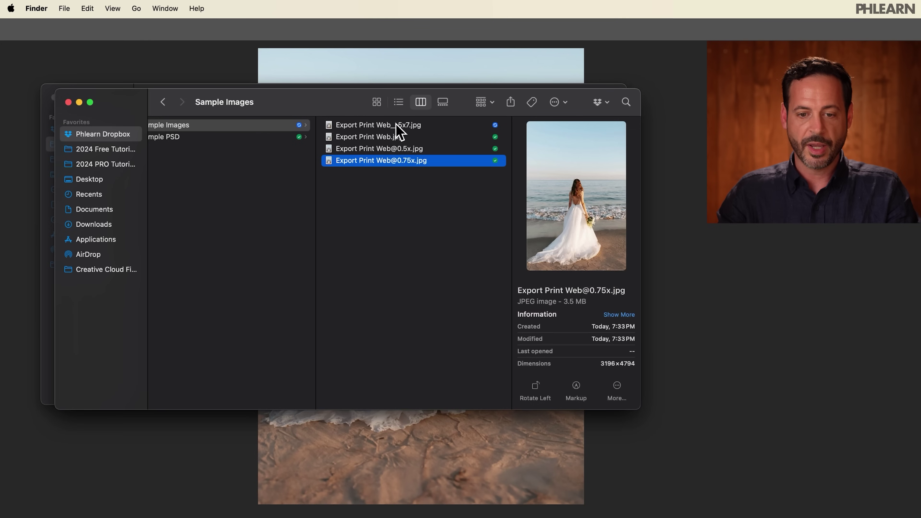
click(396, 124)
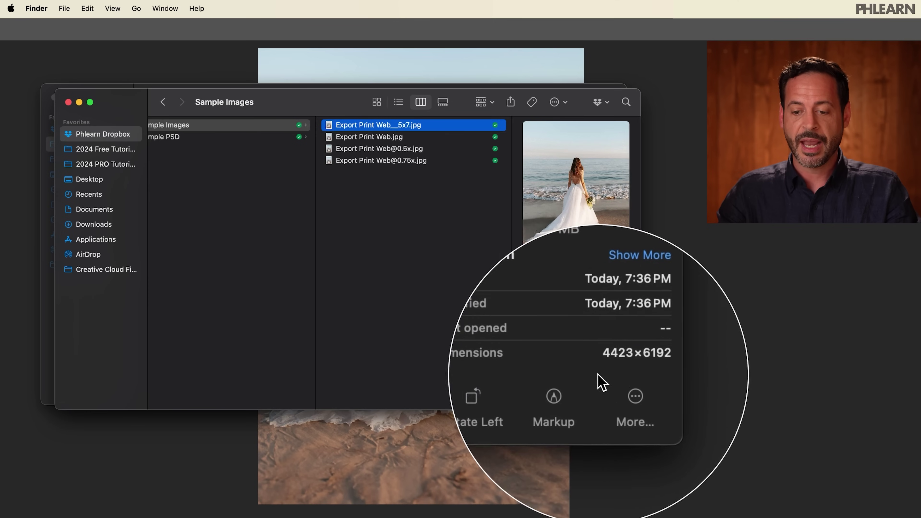
click(624, 67)
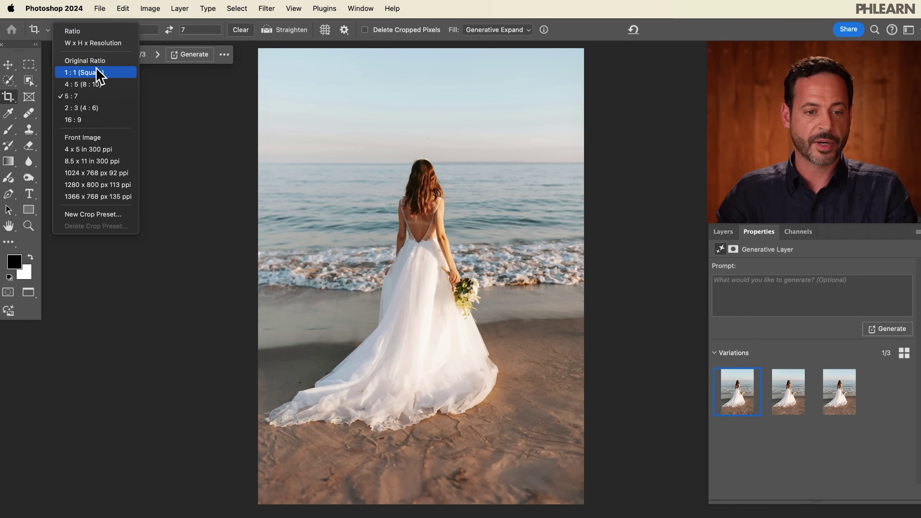
Step: Crop the image to the 4 : 5 (8 : 10) ratio, placing the frame lower to keep more sand below the dress
click(93, 85)
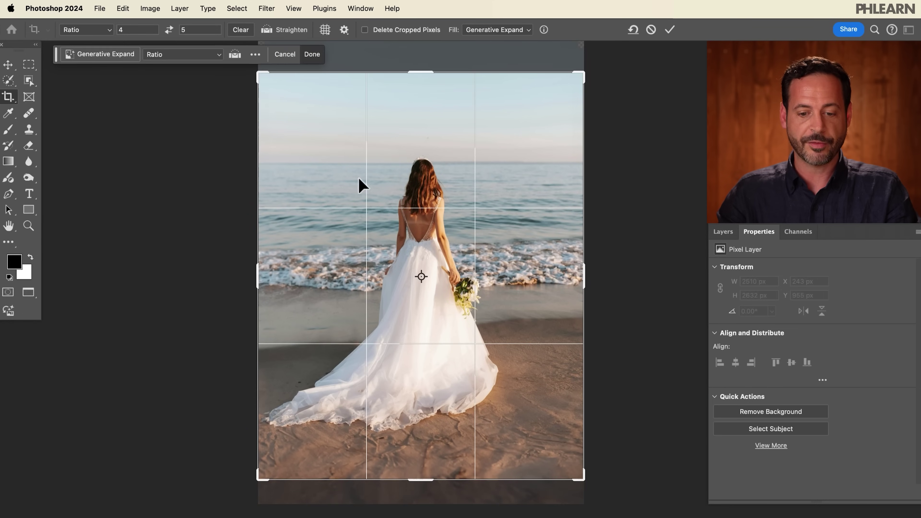
drag(456, 294, 447, 254)
key(Return)
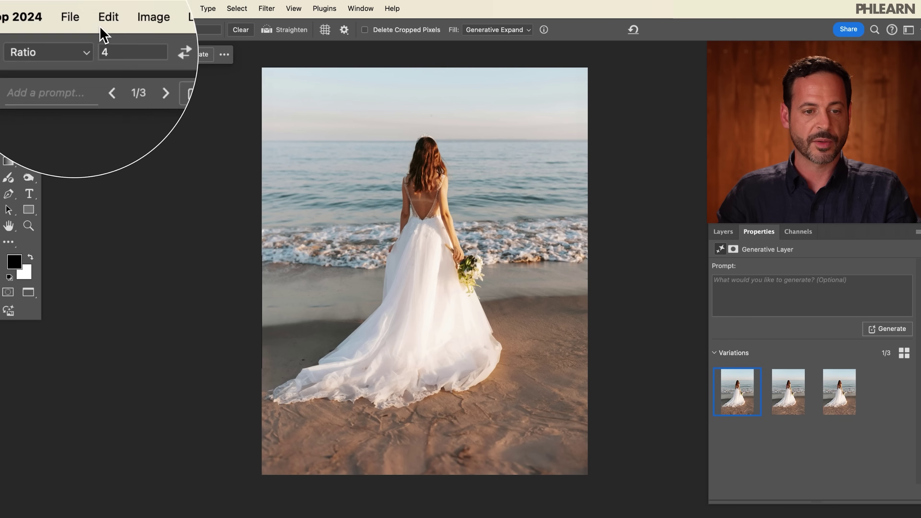
Step: Start an Export As of the 4 : 5 image and set the suffix to _4x5,8x10
click(99, 8)
mouse_move(123, 183)
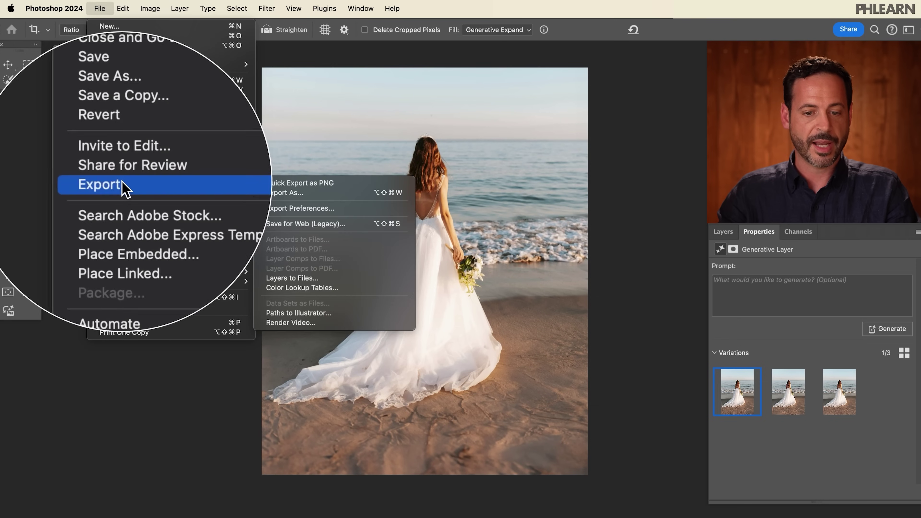
click(319, 194)
click(148, 84)
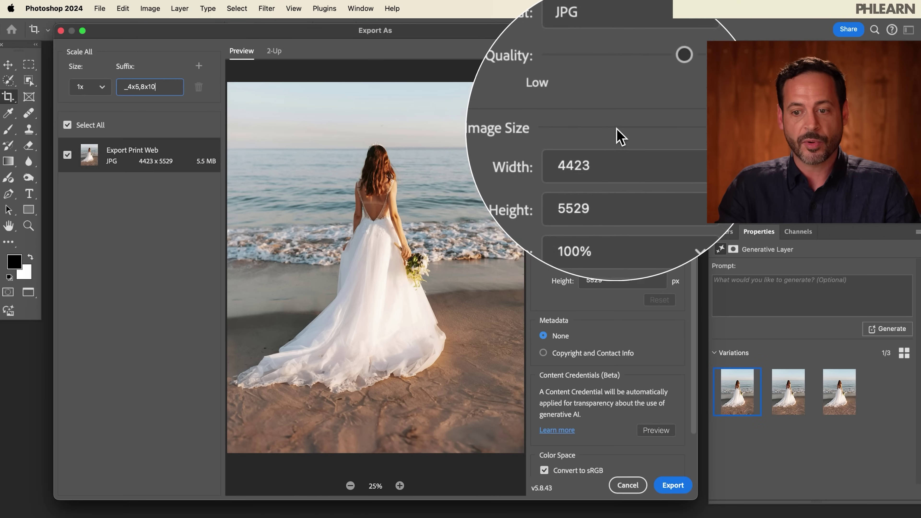
Step: Export the 4 : 5 JPG at quality 7 to the Sample Images folder as Export Print Web__4x5,8x10.jpg
drag(651, 95, 669, 96)
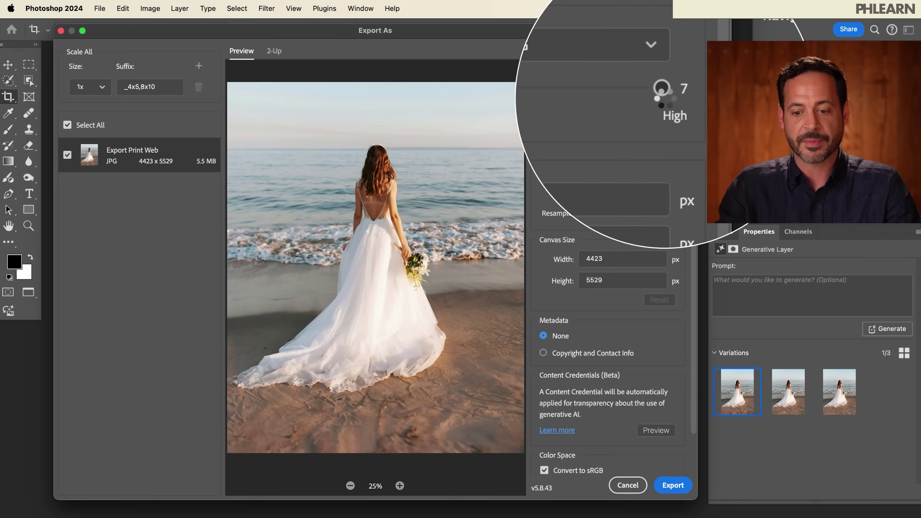
scroll(698, 156, down, 3)
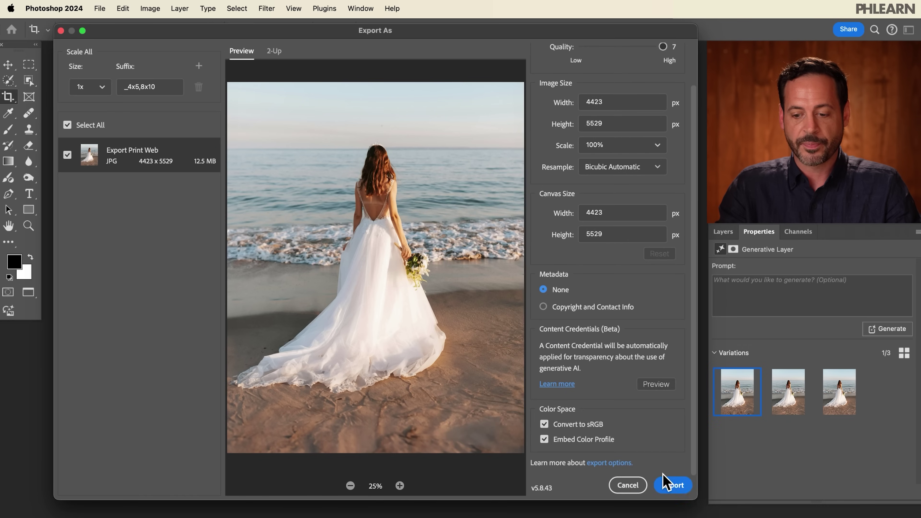
click(690, 487)
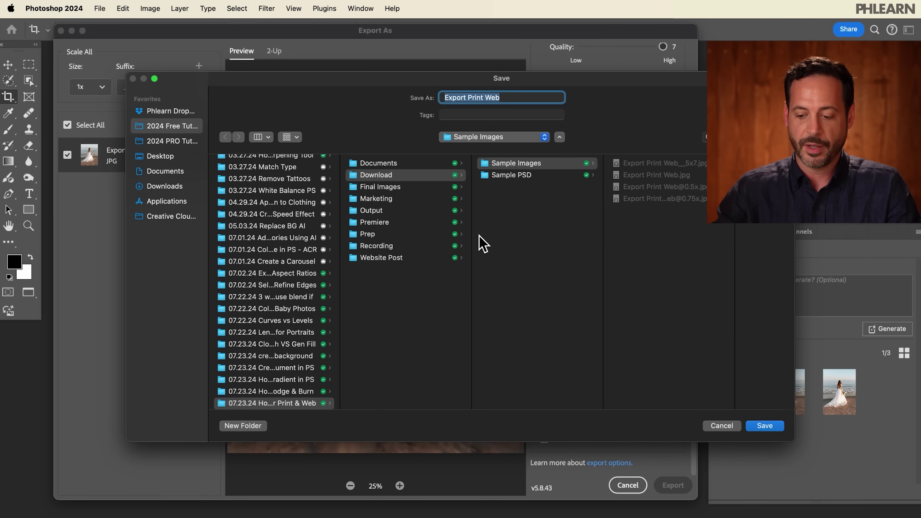
key(Right)
text(_)
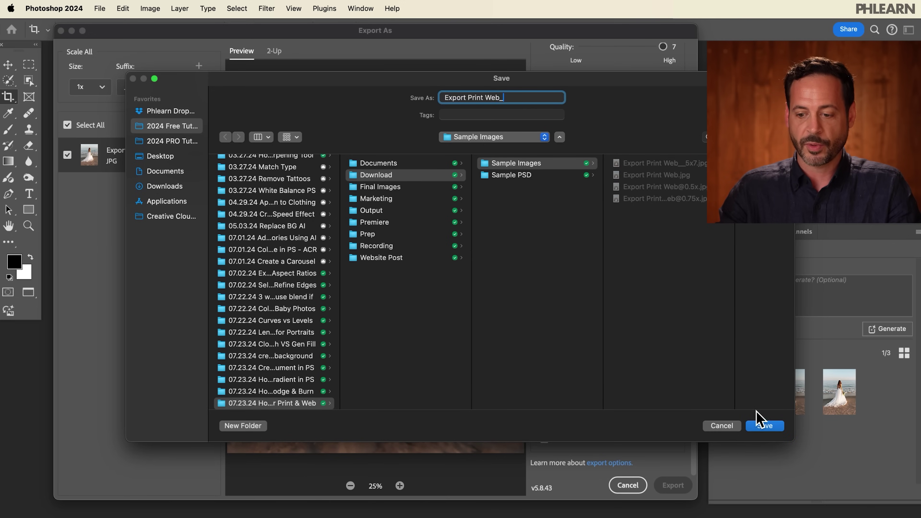
click(763, 426)
Step: Switch to Finder, compare the previews of the exported 4x5,8x10 and 5x7 JPGs, and return to Photoshop
key(super+Tab)
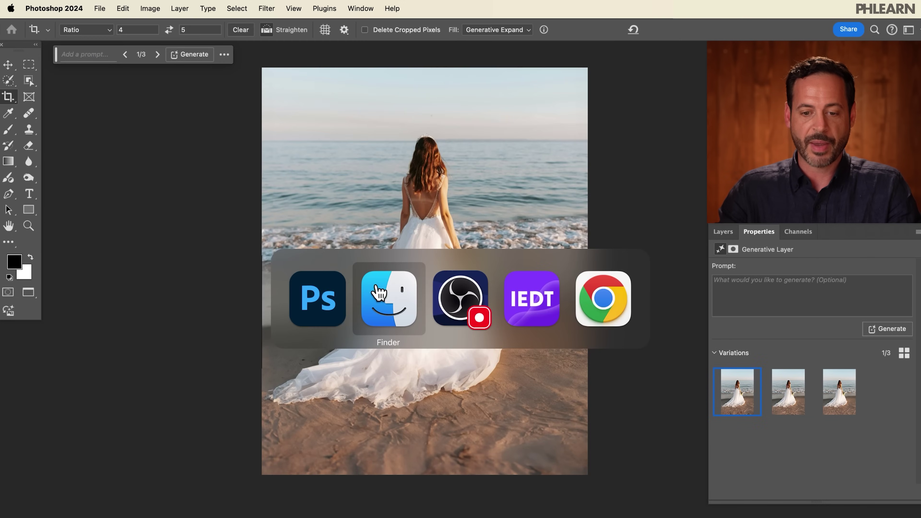
click(434, 125)
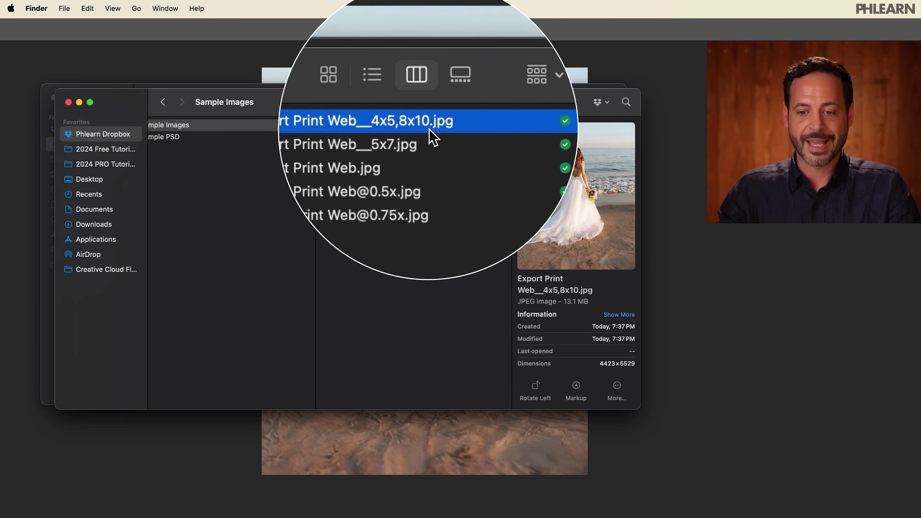
click(428, 137)
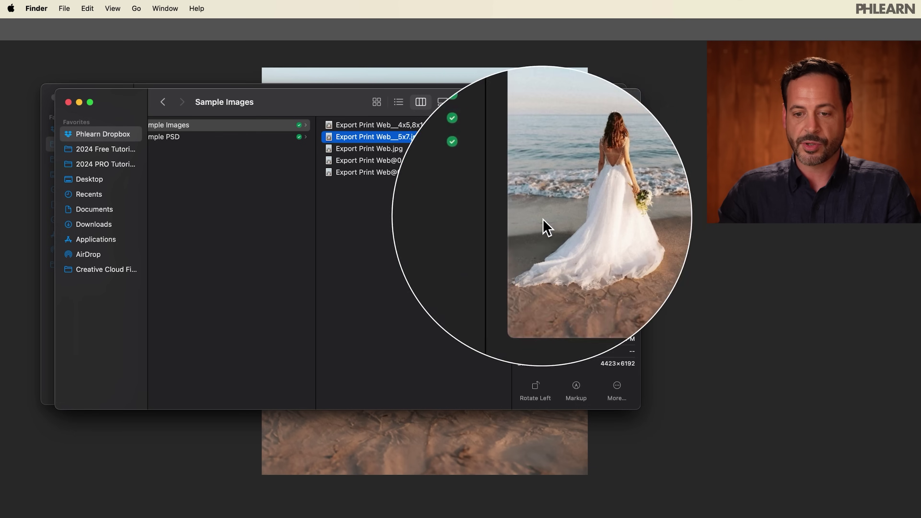
click(438, 127)
click(439, 136)
click(442, 124)
click(439, 139)
click(442, 126)
click(443, 136)
click(446, 125)
click(449, 137)
click(552, 61)
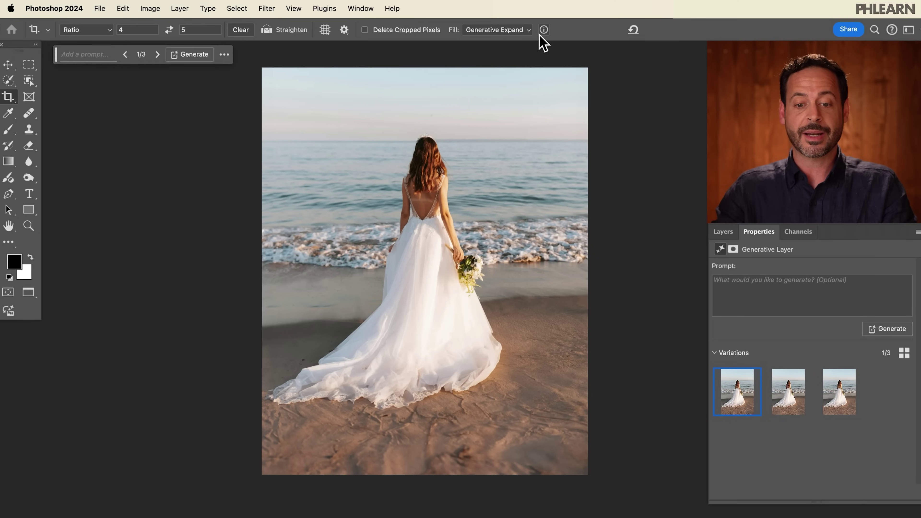
Step: Crop to the 16 : 9 ratio with Generative Expand, enlarging the frame around the whole bride and placing her left of centre
click(418, 215)
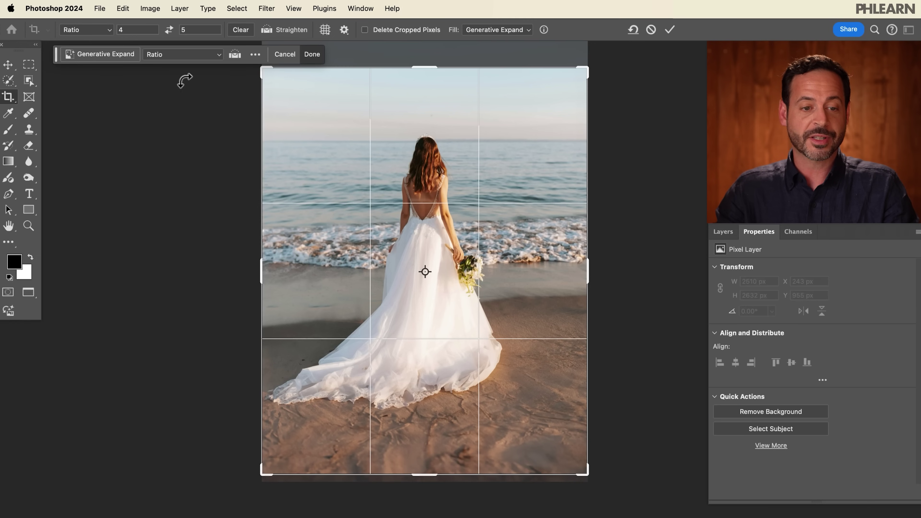
click(87, 30)
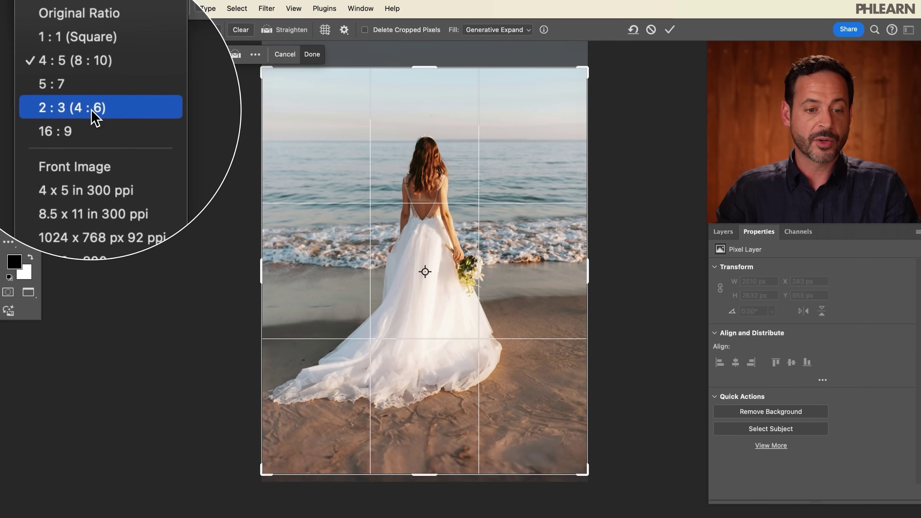
click(95, 133)
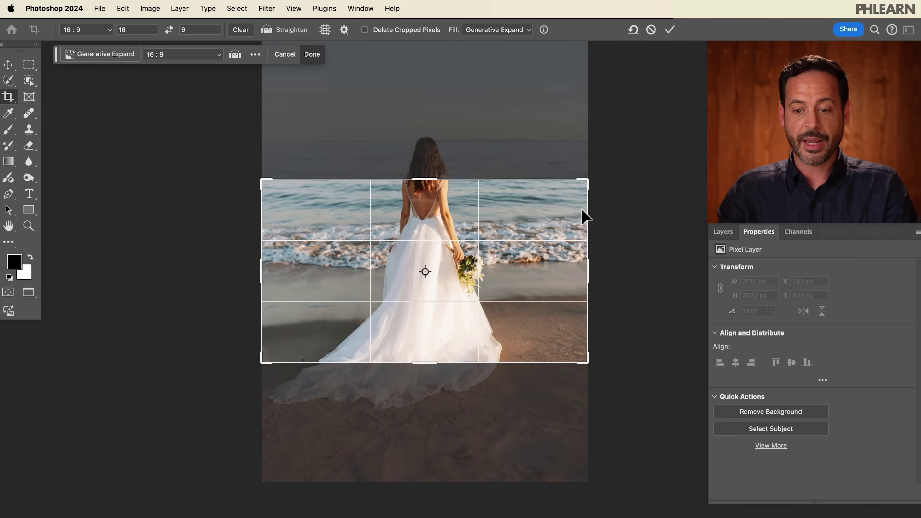
drag(587, 179, 697, 96)
drag(470, 275, 508, 202)
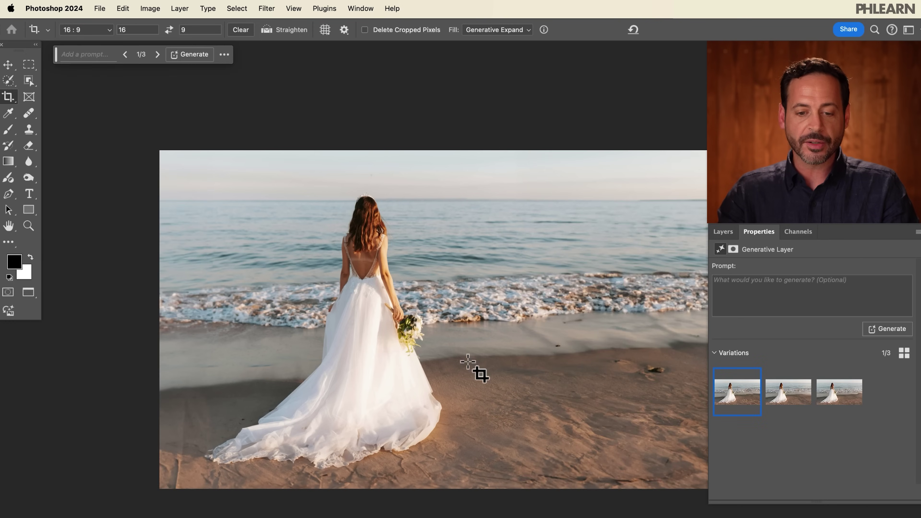
Step: Compare the three generated variations of the widened beach and choose the second one
drag(479, 343, 387, 251)
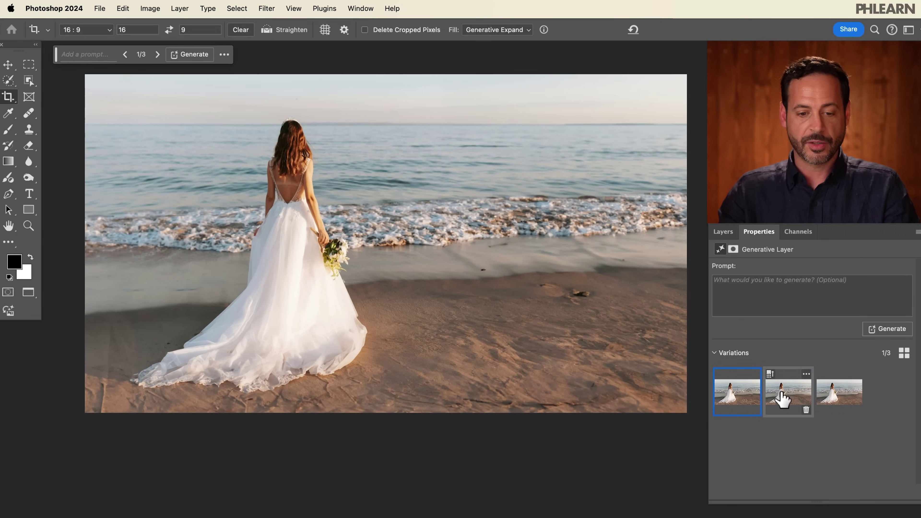
click(782, 399)
click(831, 399)
click(780, 399)
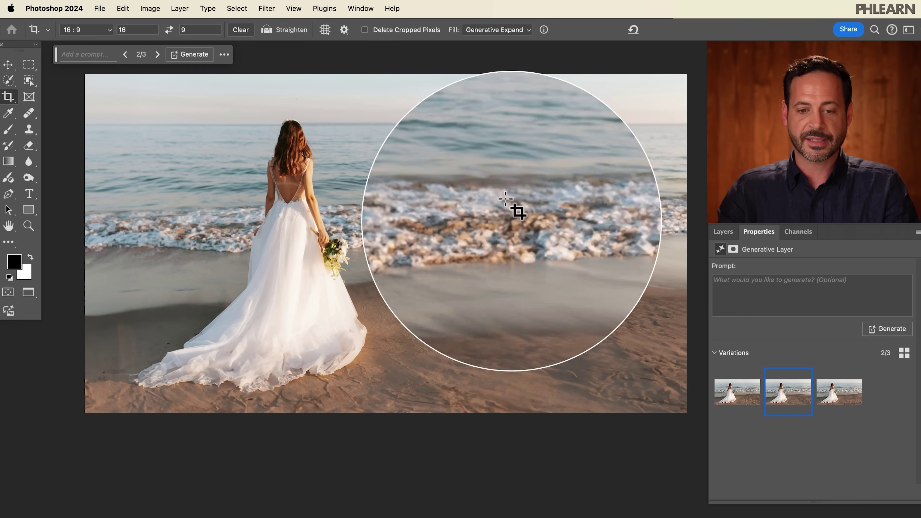
Step: Export the 16 : 9 image as a quality 7 JPG with suffix _16x9 to Sample Images, named Export Print Web__16x9.jpg
click(100, 8)
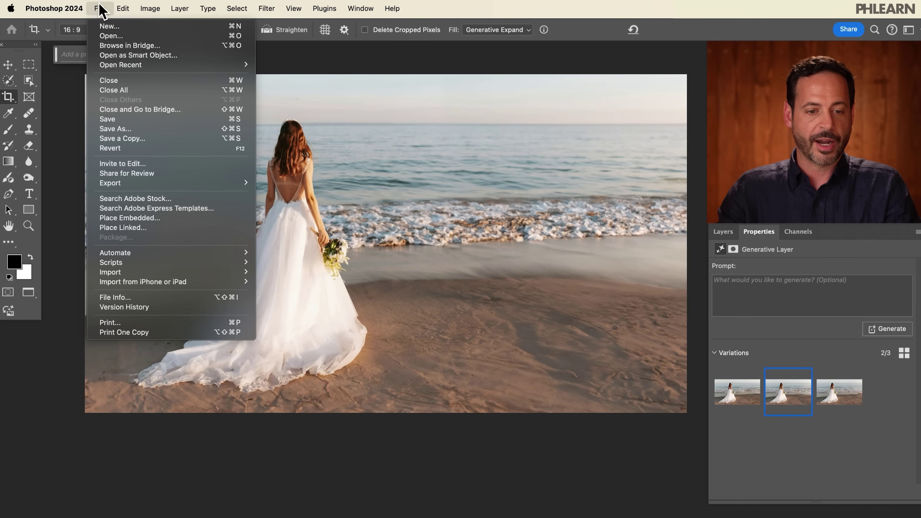
mouse_move(128, 190)
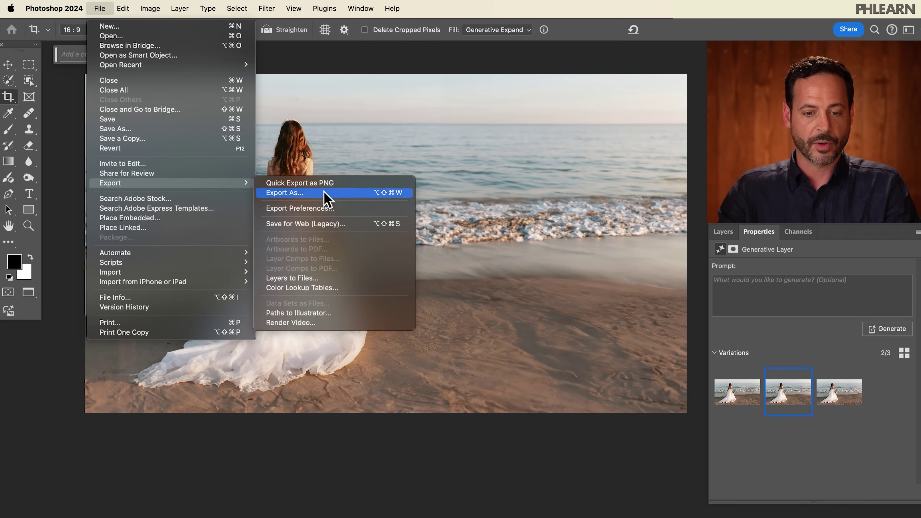
click(347, 193)
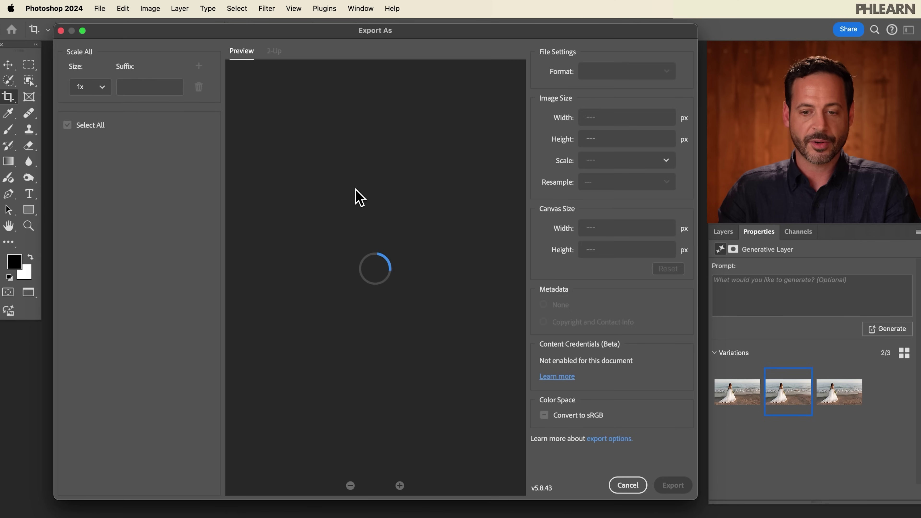
click(159, 90)
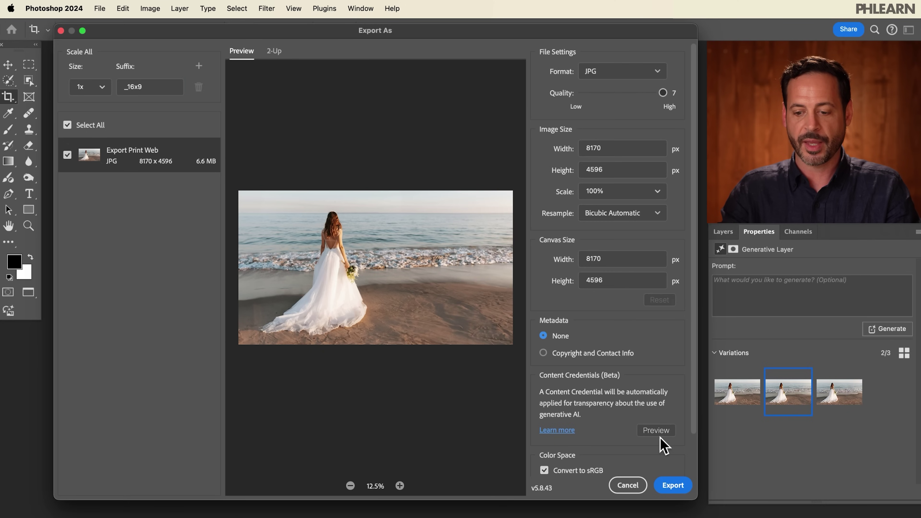
click(673, 484)
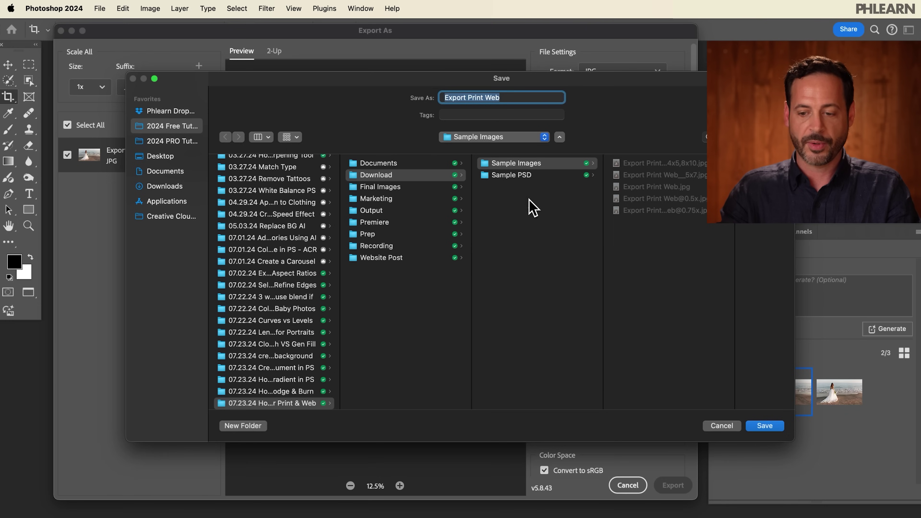
key(Return)
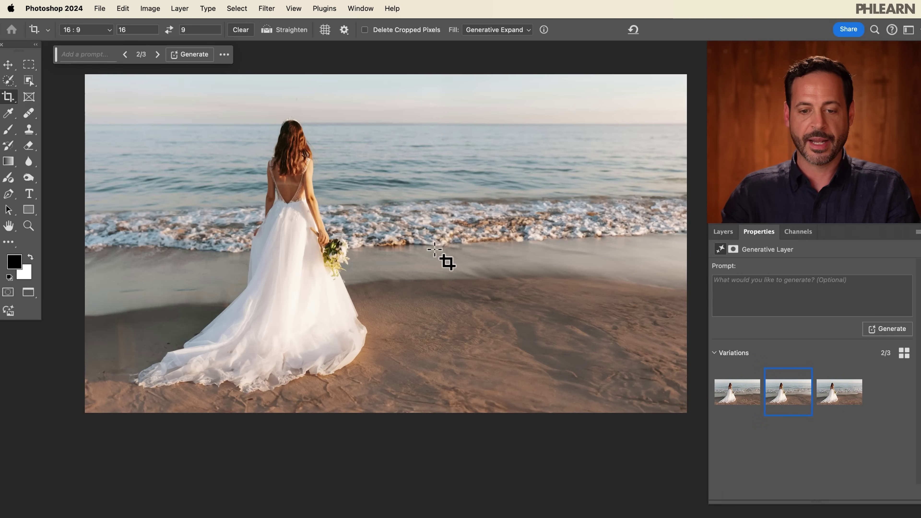
Step: Switch to Finder and review the previews and dimensions of all the exported JPG versions in the Sample Images folder
key(super+Tab)
click(399, 298)
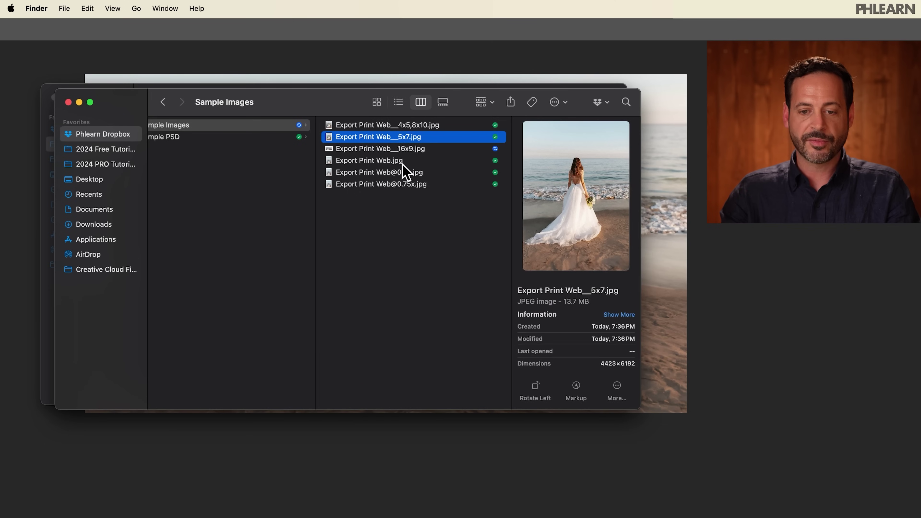
click(416, 148)
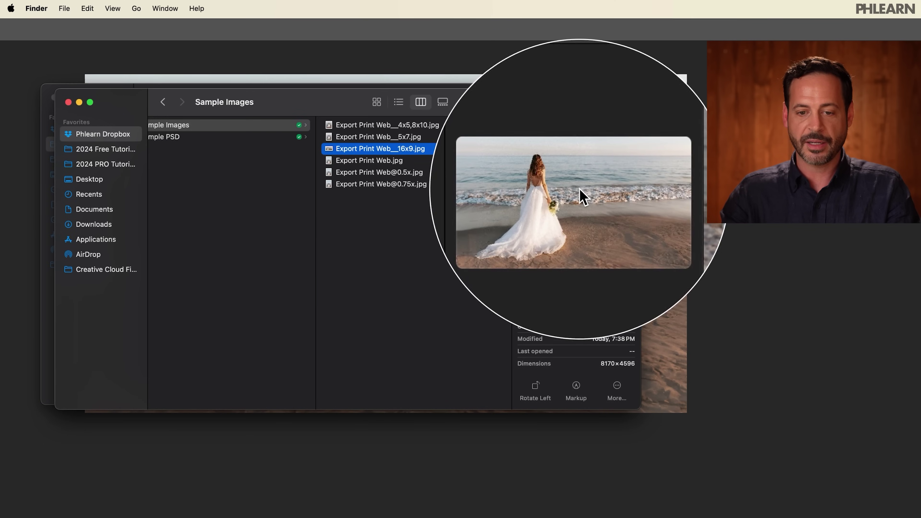
click(424, 138)
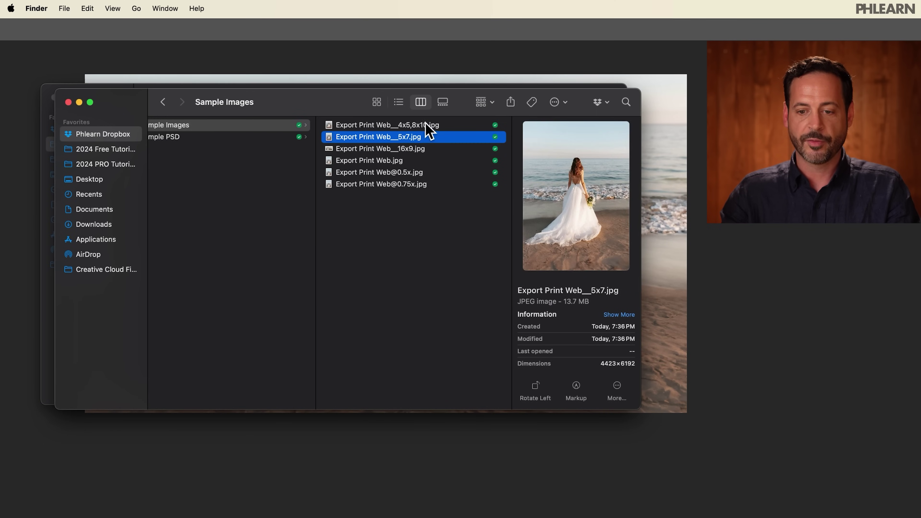
click(426, 125)
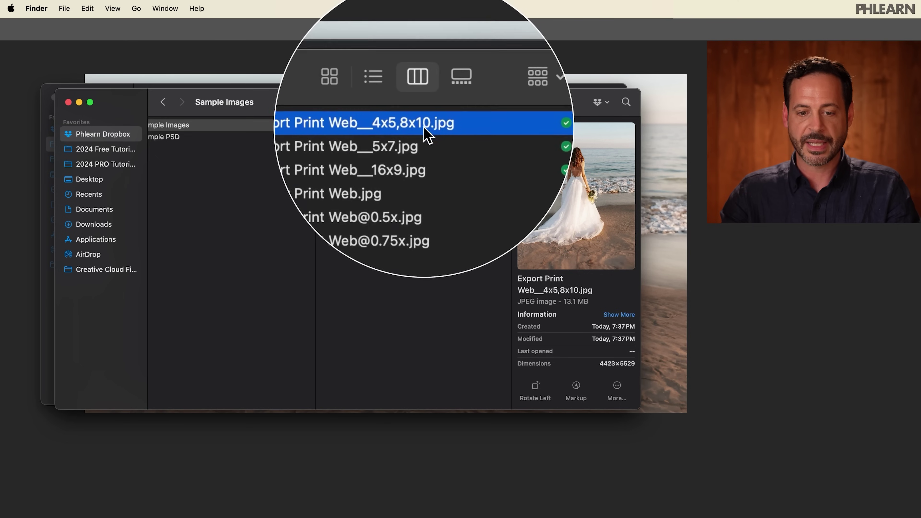
key(Return)
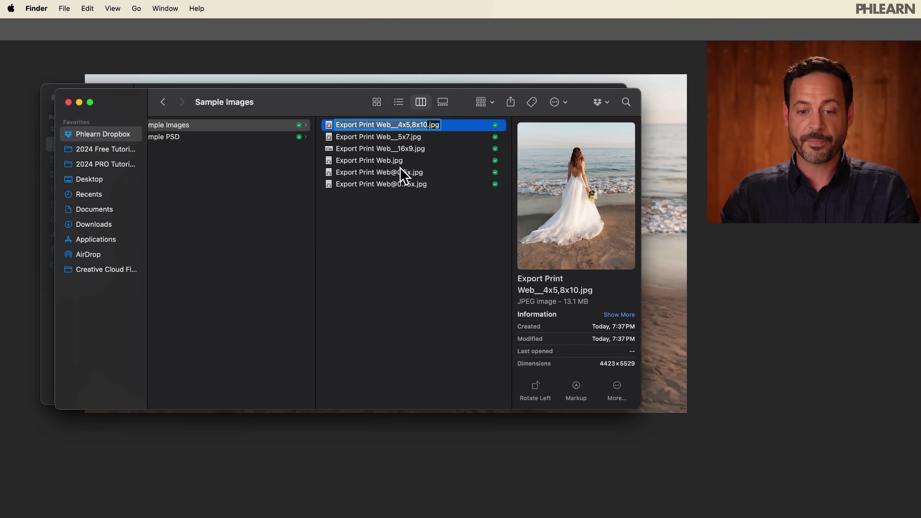
click(400, 160)
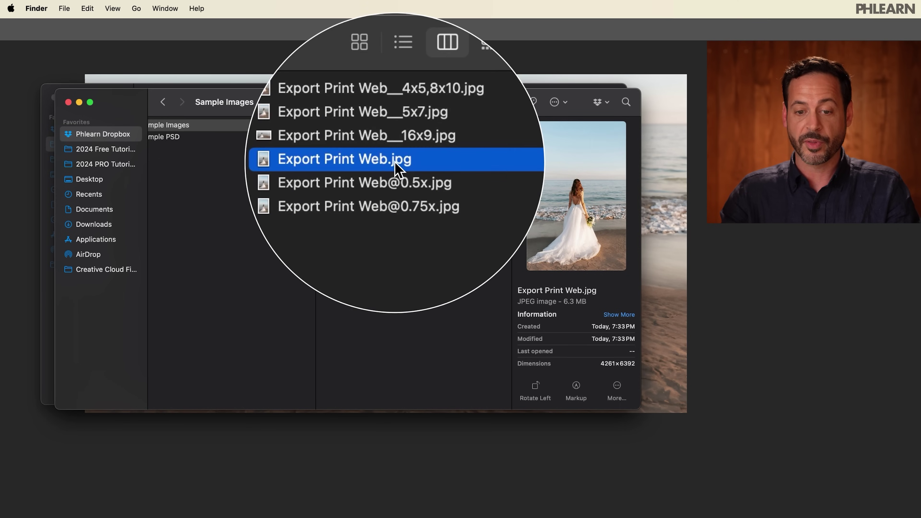
click(399, 174)
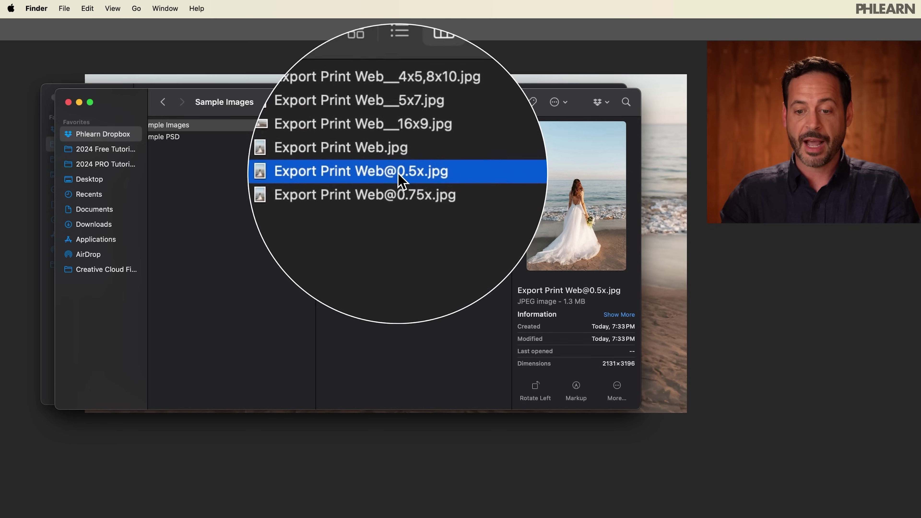
click(398, 187)
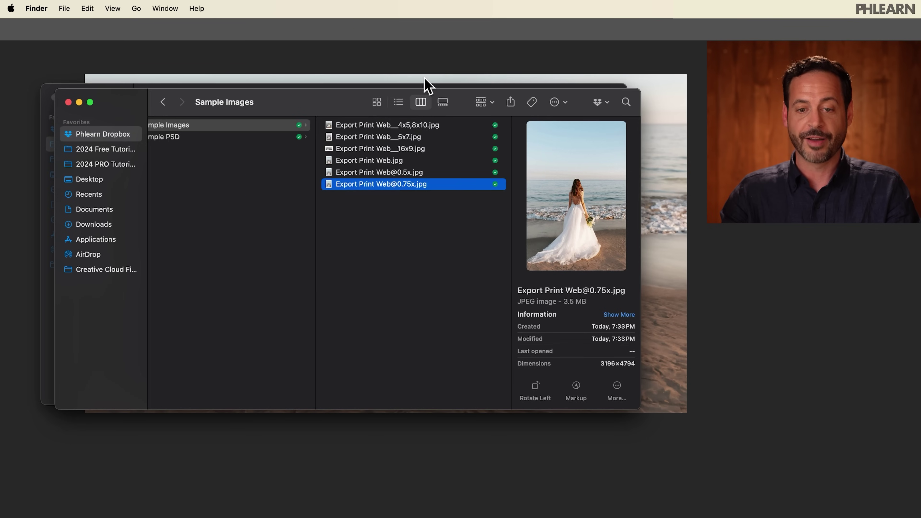